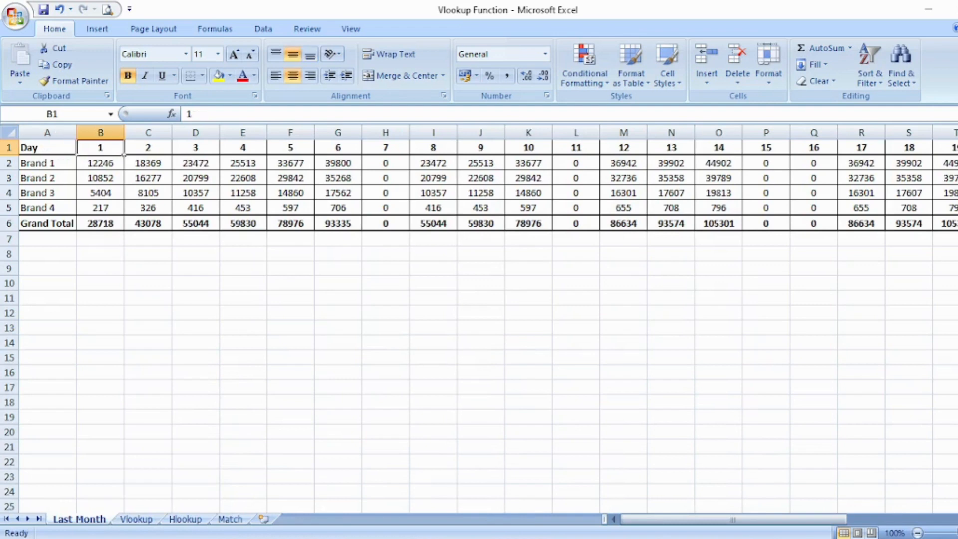
Step: Examine the extent of the brand-by-day table on the Last Month sheet, from the first to the last day column
key("Down")
key("ctrl+Down")
key("ctrl+Right")
key("ctrl+Up")
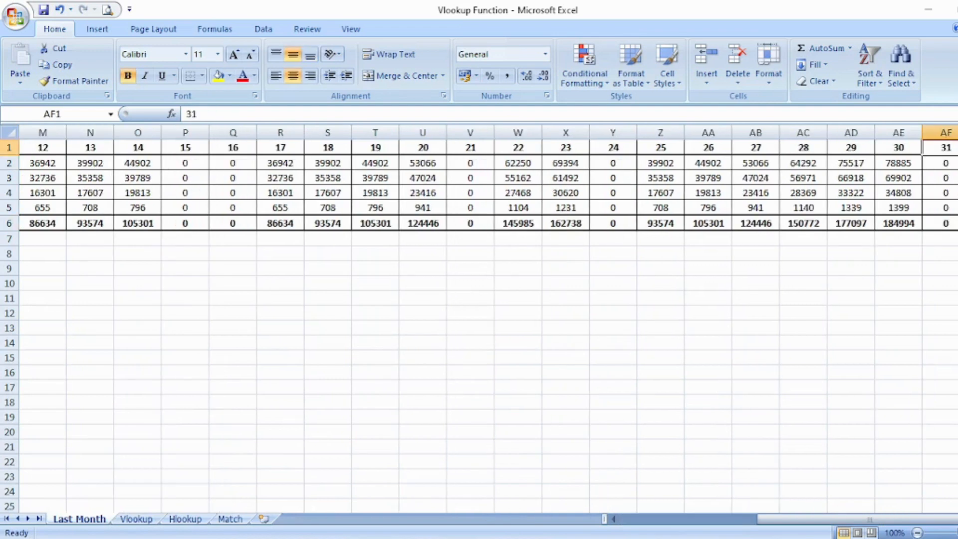
key("ctrl+Left")
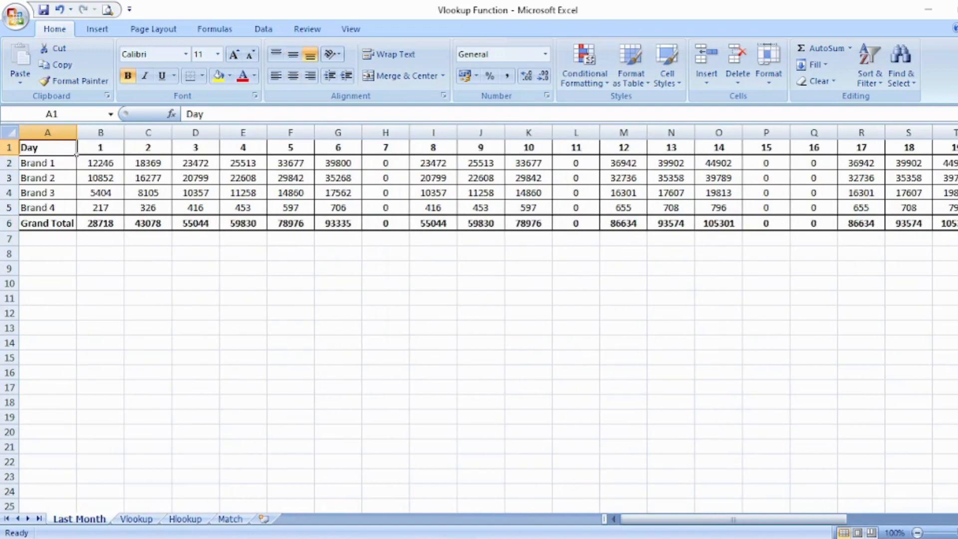
Step: Review the list of VLOOKUP arguments on the Vlookup sheet, including the TRUE and FALSE options for Range_lookup
key("ctrl+Page_Down")
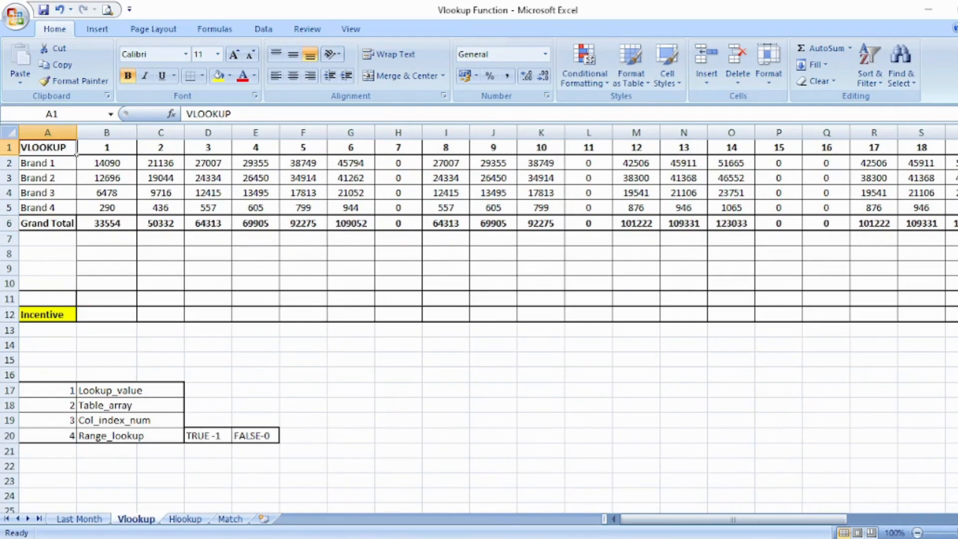
left_click(131, 387)
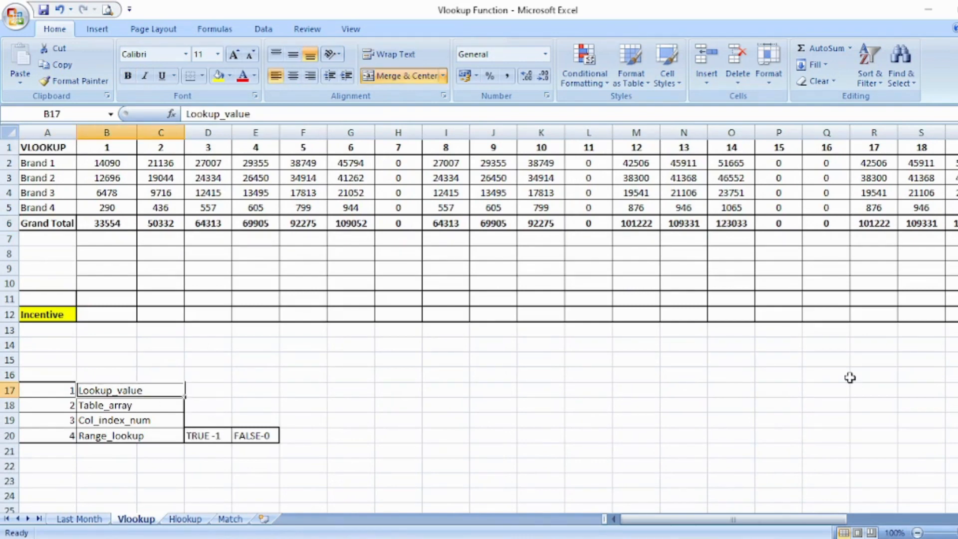
key("Down")
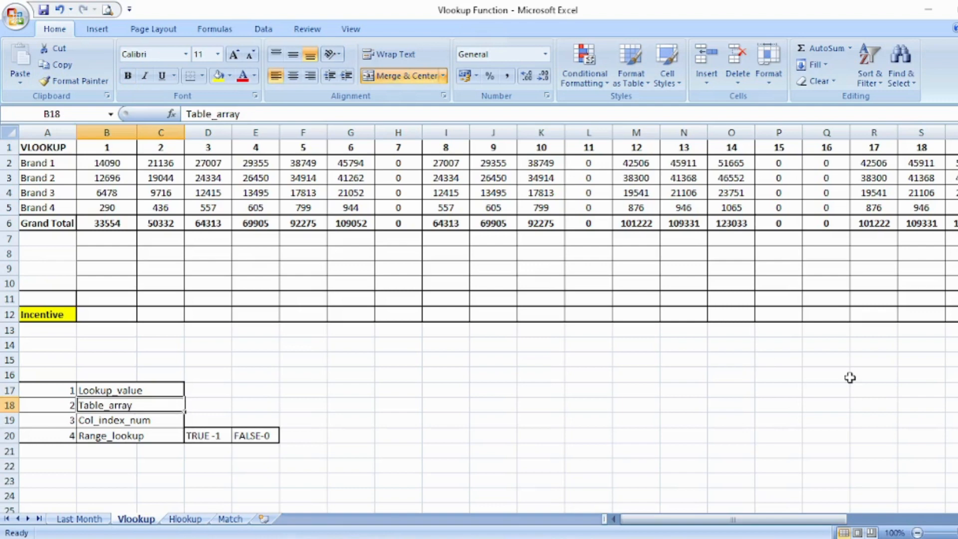
key("Down")
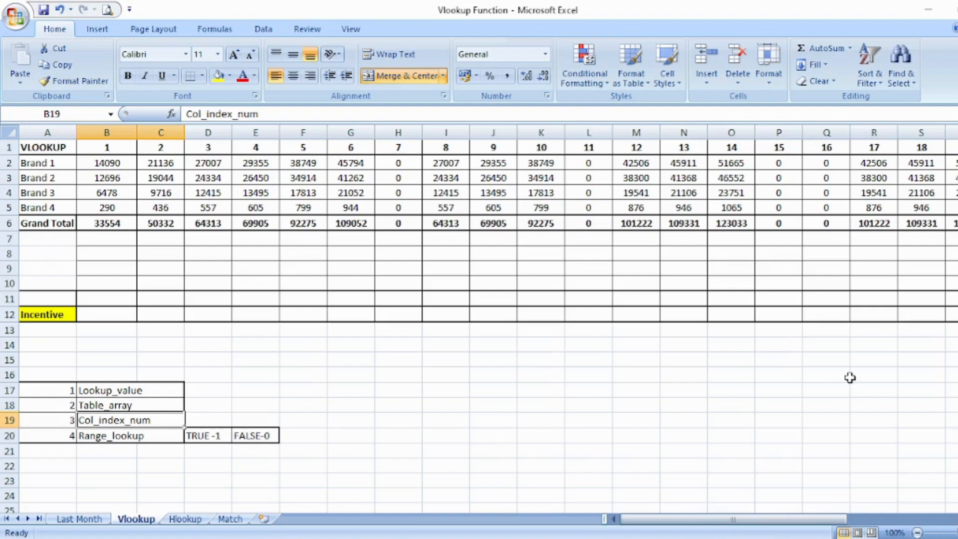
key("Down")
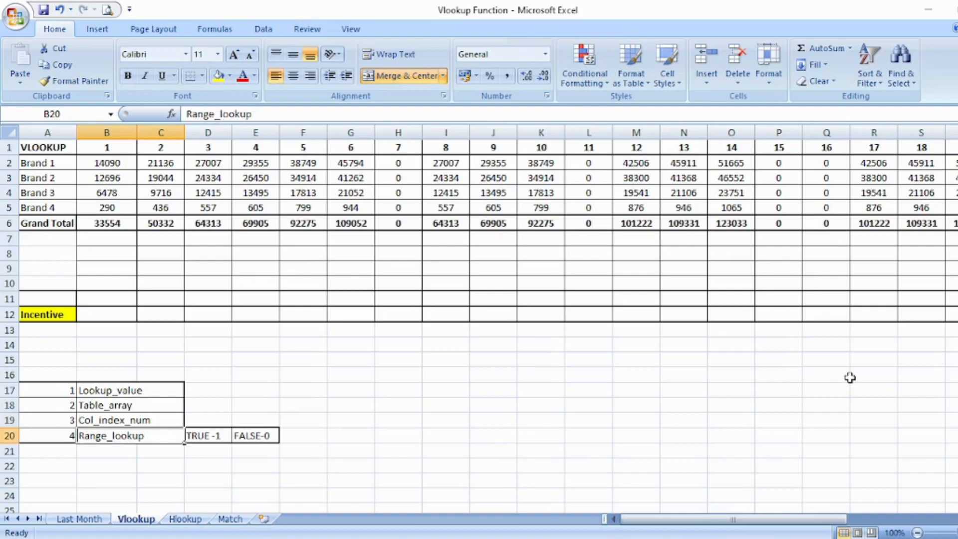
key("Right")
key("Right")
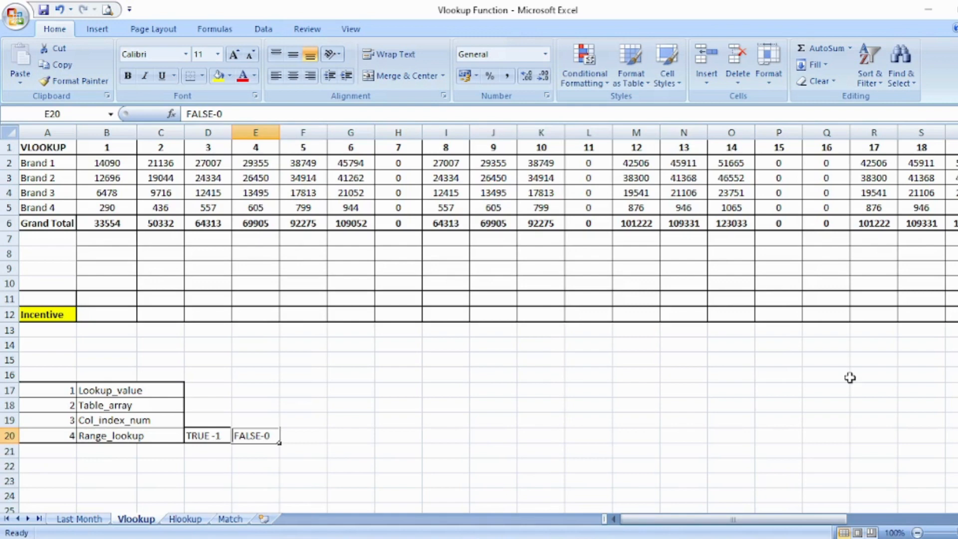
key("ctrl+Up")
key("ctrl+Up")
key("ctrl+Left")
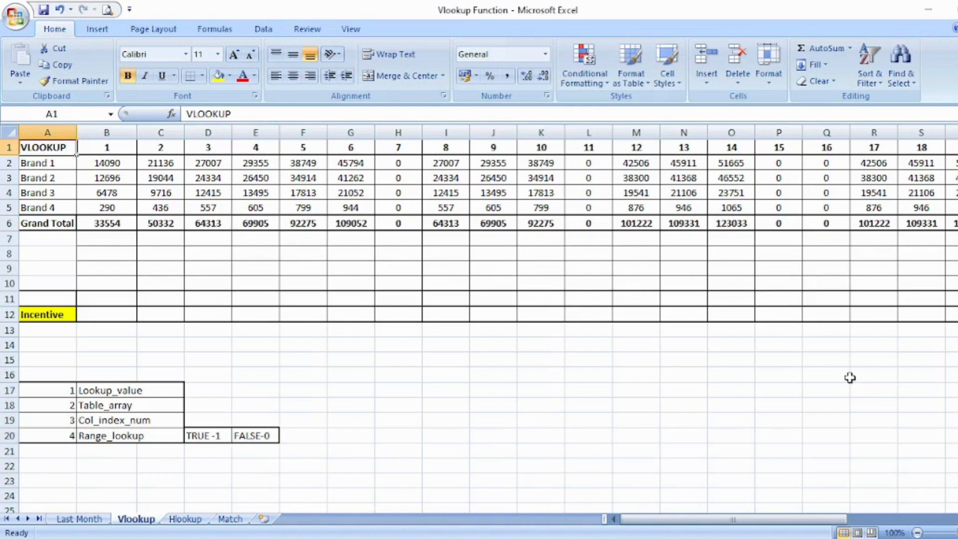
Step: Start a VLOOKUP formula in cell B7 of the Vlookup sheet, below the day 1 Grand Total
key("Right")
key("Down")
key("Down")
key("Down")
key("Down")
key("Down")
key("Down")
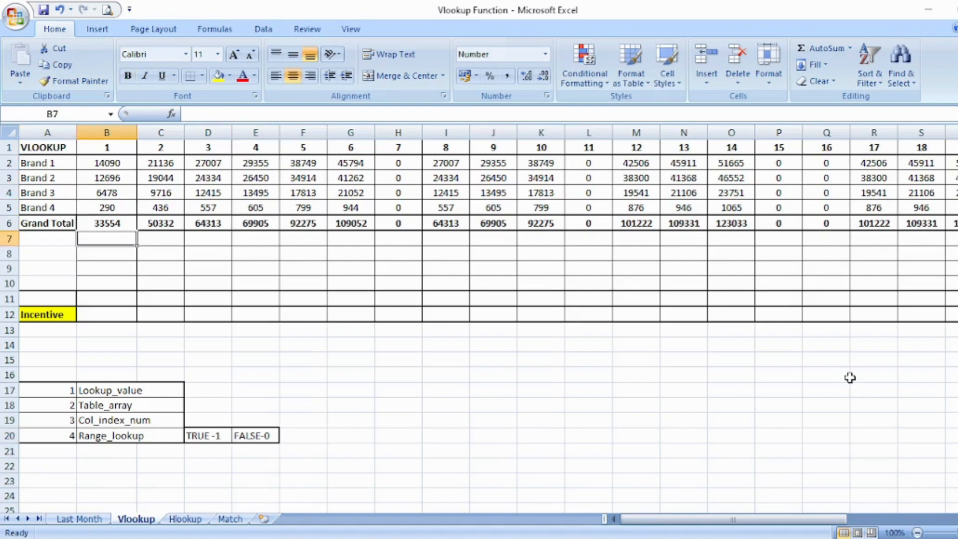
key("ctrl+Page_Up")
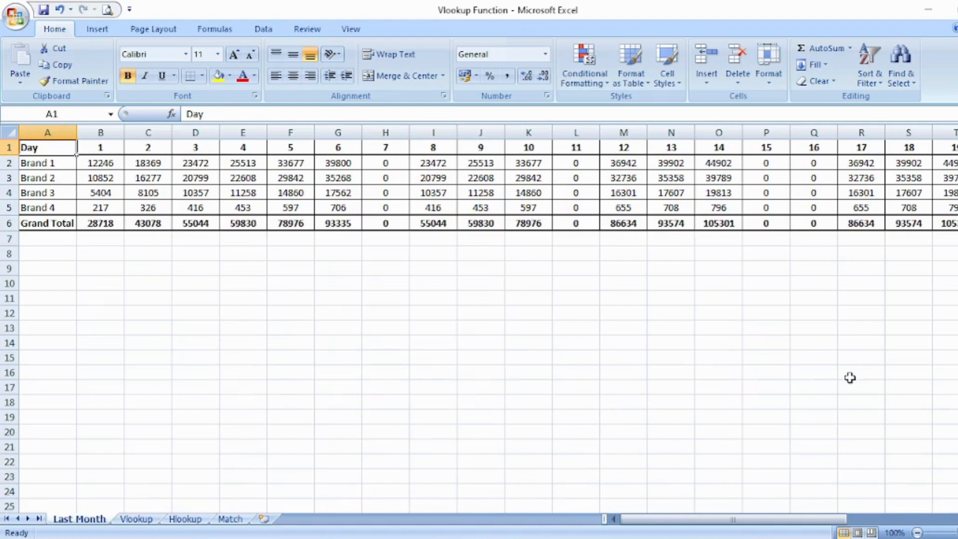
key("ctrl+Page_Down")
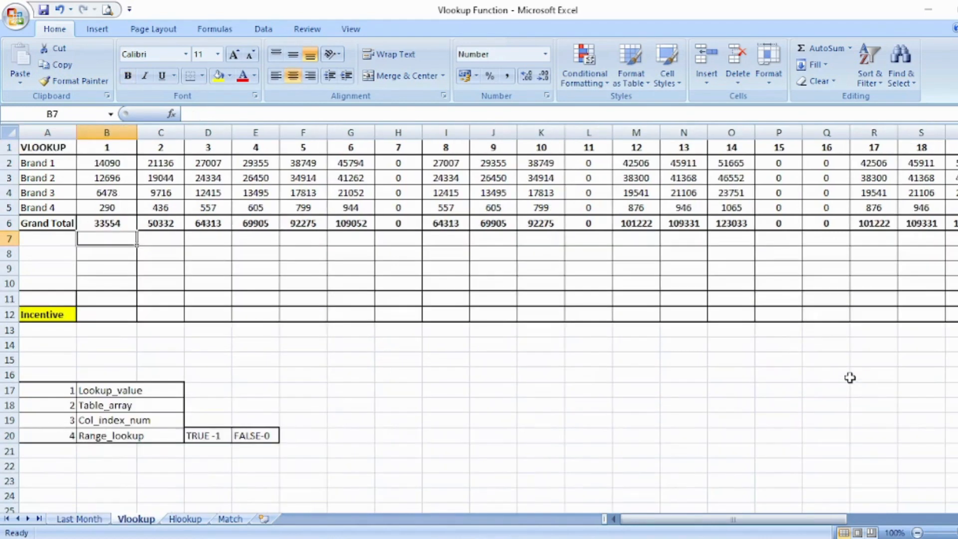
type("=vl")
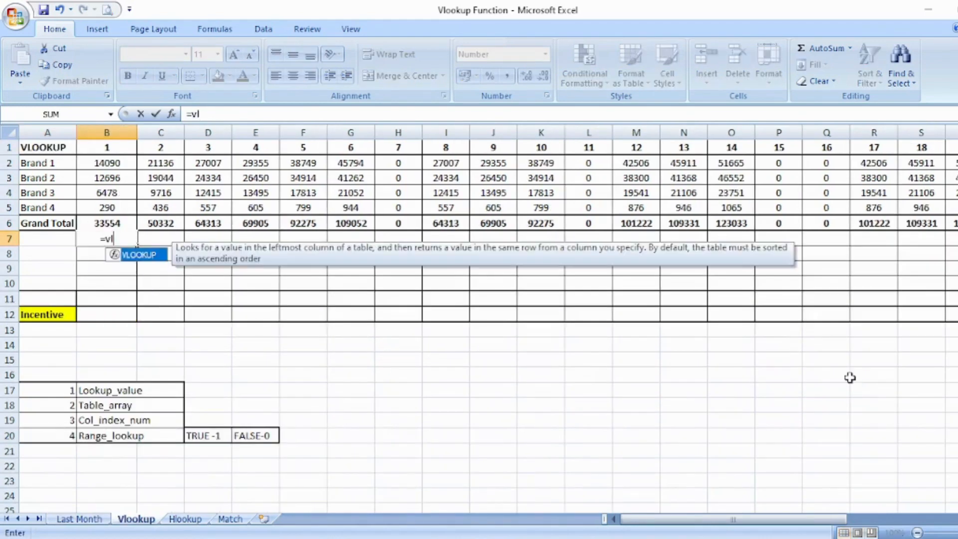
type("ookup(")
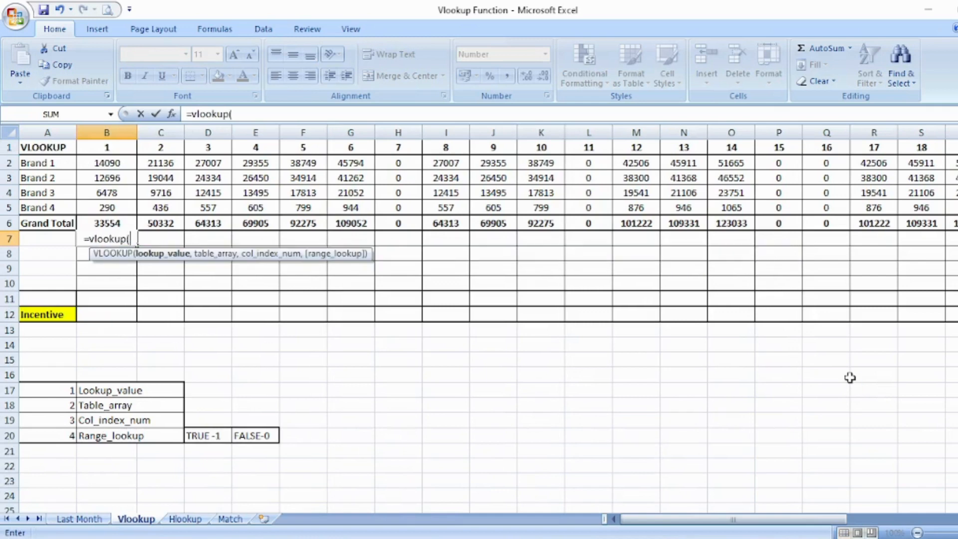
Step: Set the formula's lookup value to the Brand 1 label as $A2, locking only the column
key("Up")
key("Up")
key("Up")
key("Up")
key("Up")
key("Left")
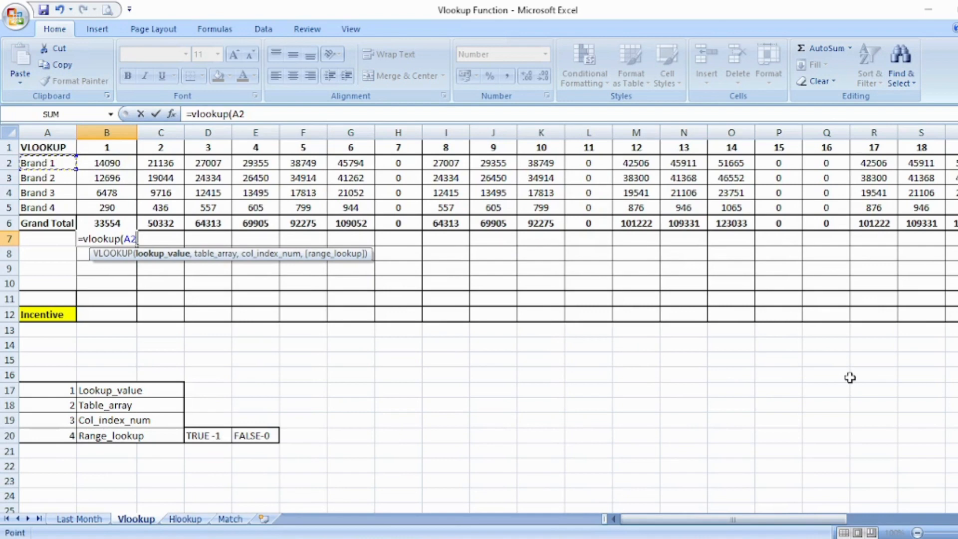
key("F4")
key("F4")
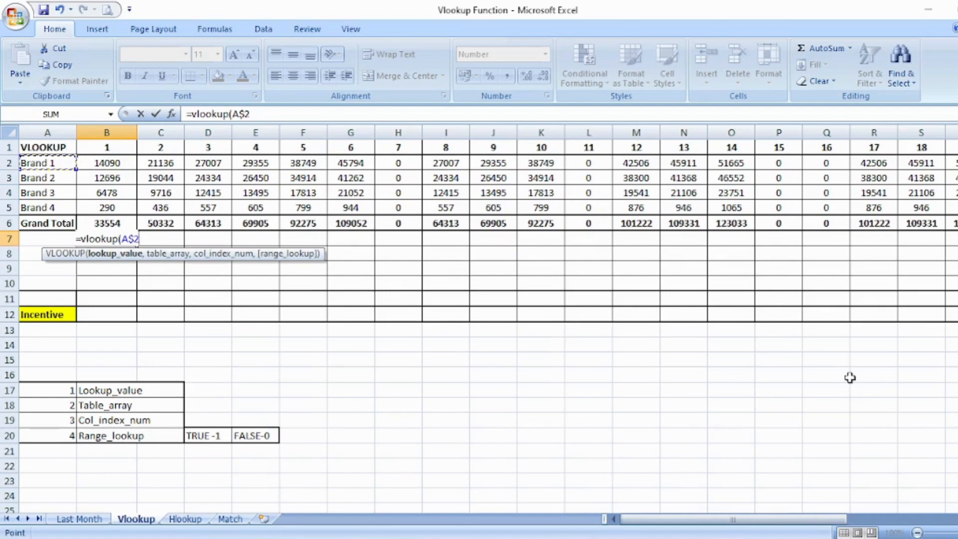
key("F4")
type(",")
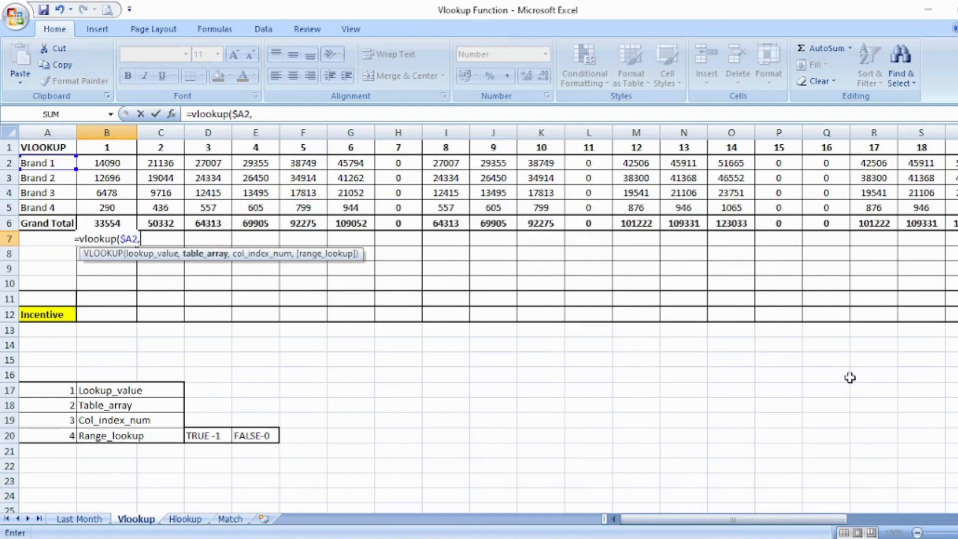
Step: Set the table array to the whole Last Month table as the absolute range 'Last Month'!$A$1:$AF$6
key("ctrl+Page_Up")
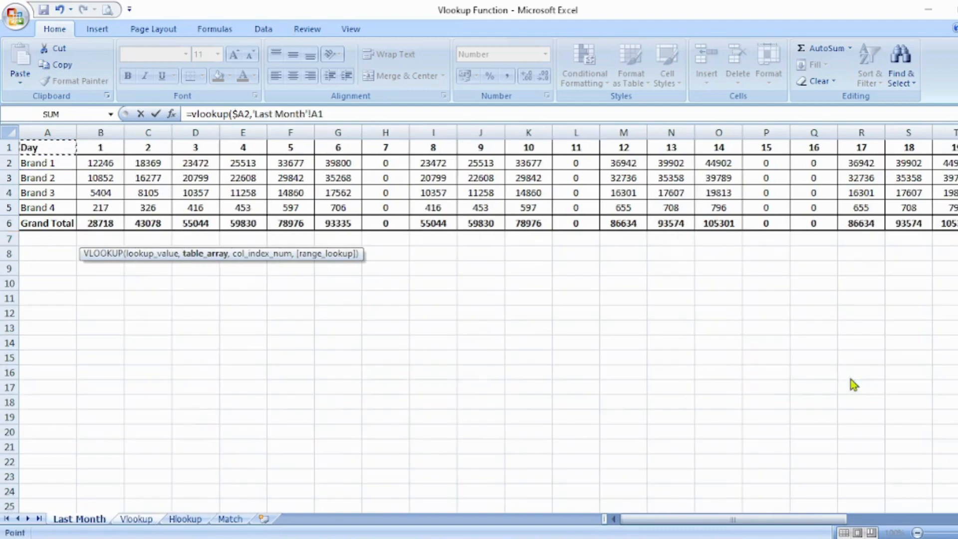
key("ctrl+shift+Down")
key("ctrl+shift+Right")
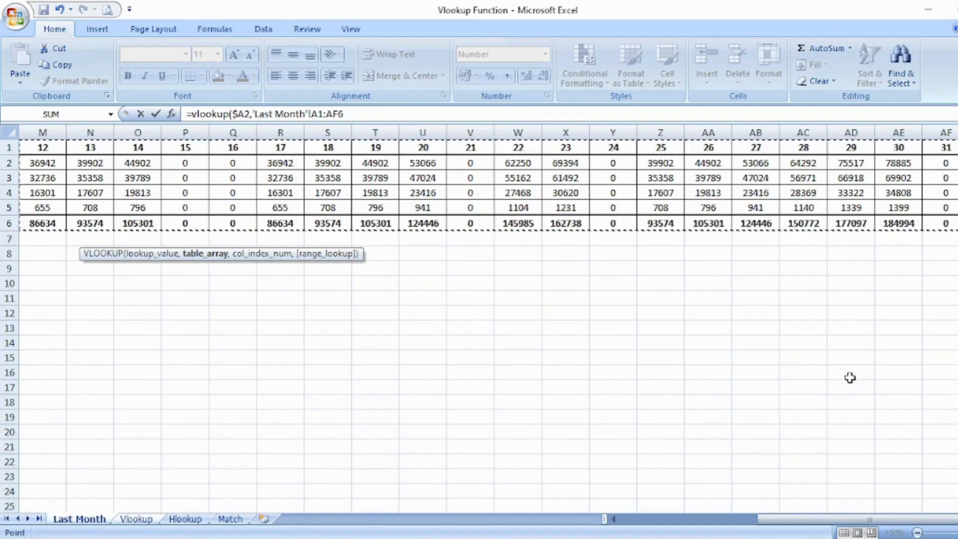
key("F4")
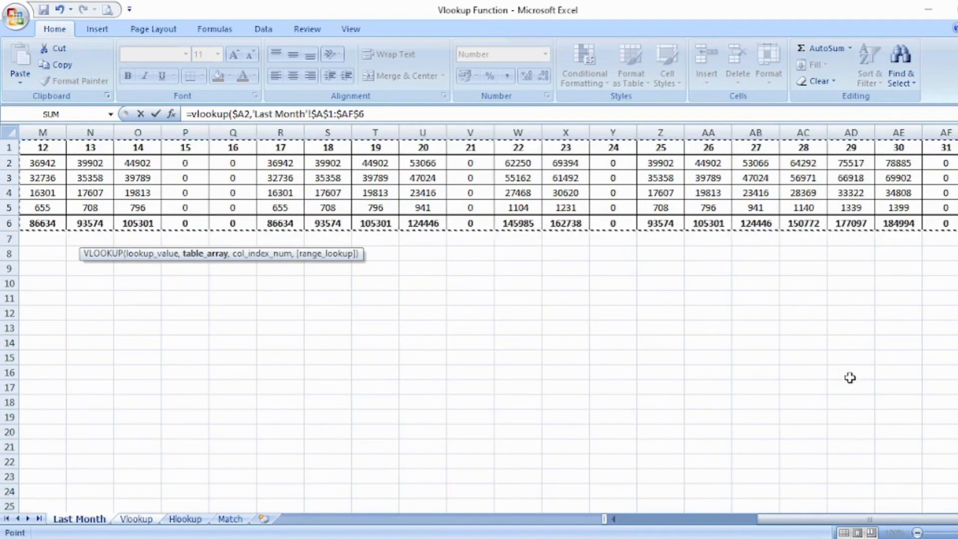
Step: Complete the VLOOKUP in B7 with column index 2 and range lookup 0 for an exact match
type(",2")
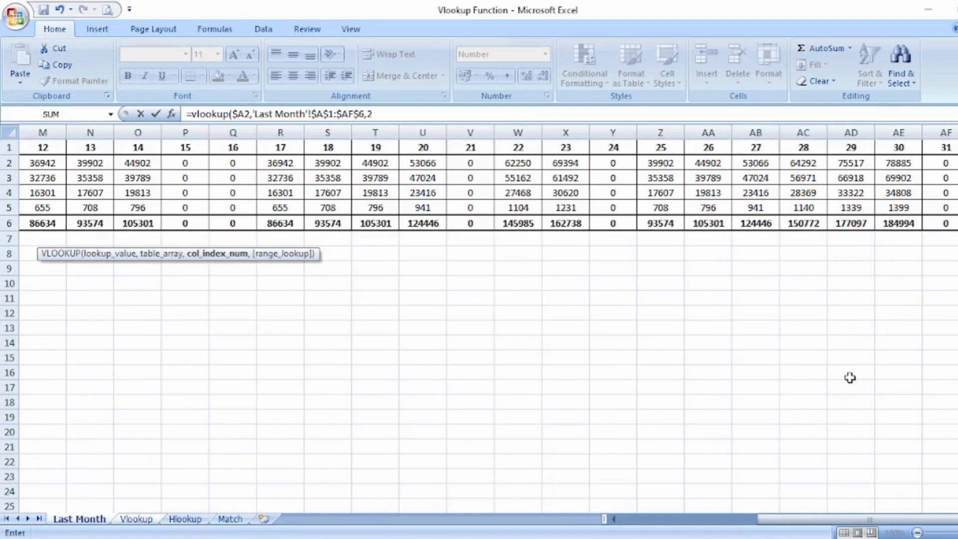
type(",")
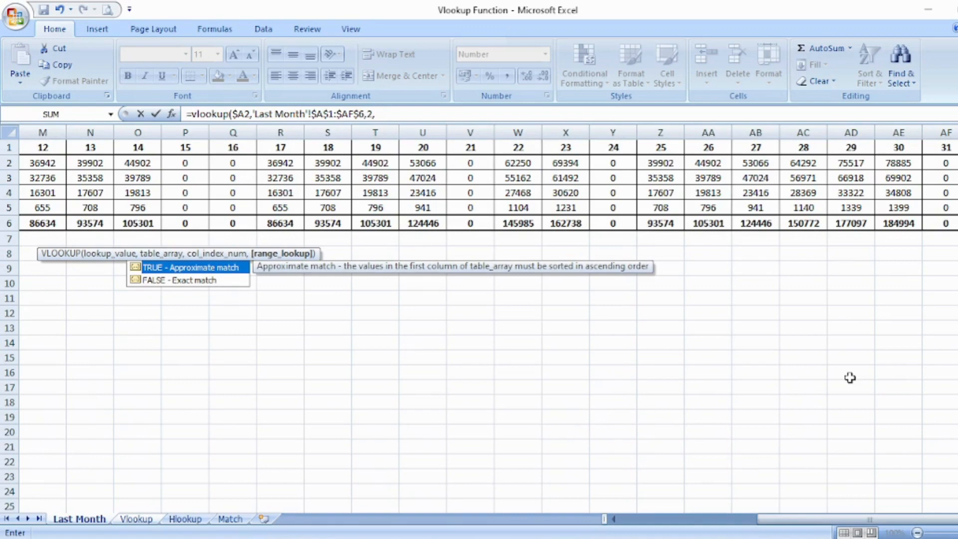
type("0")
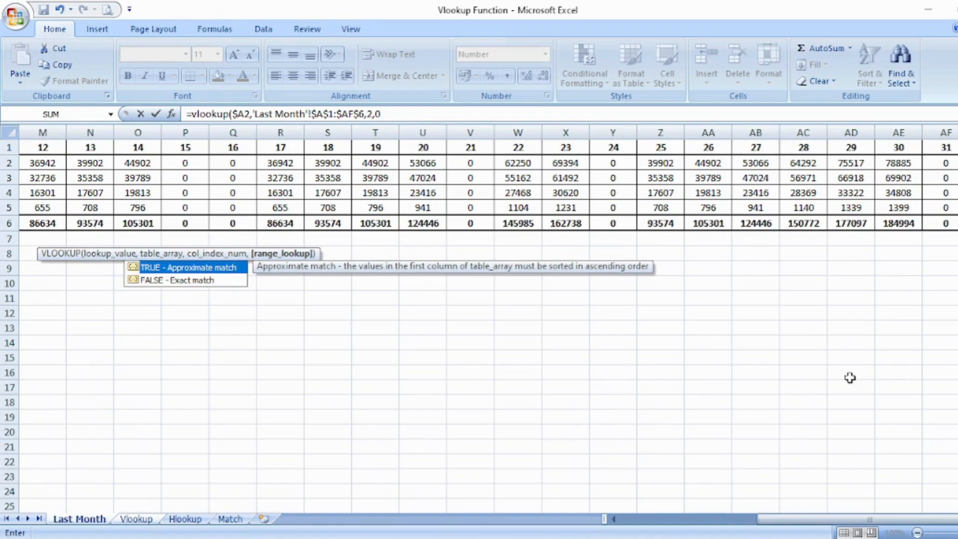
type(")")
key("Return")
key("Up")
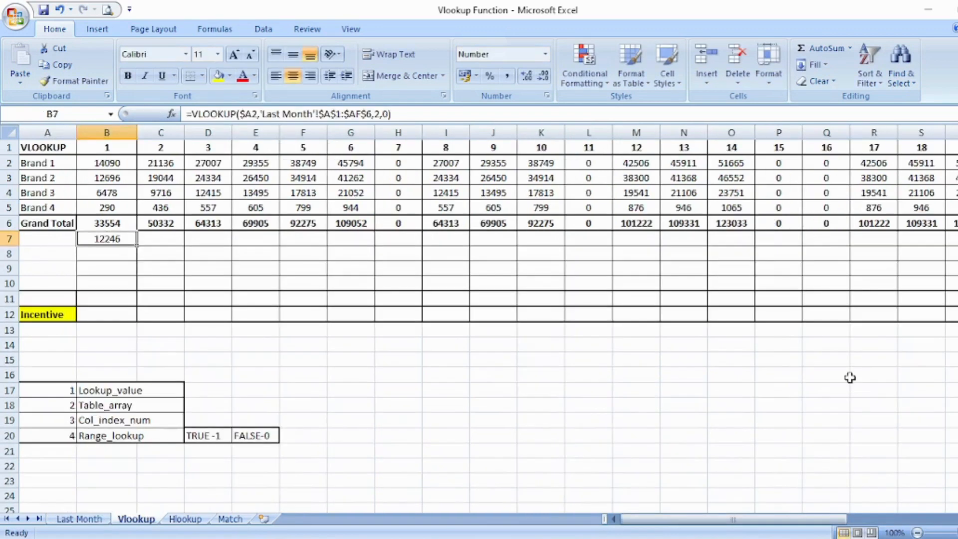
Step: Copy the VLOOKUP formula from B7 across to E7 and check the column index in the copies
key("ctrl+c")
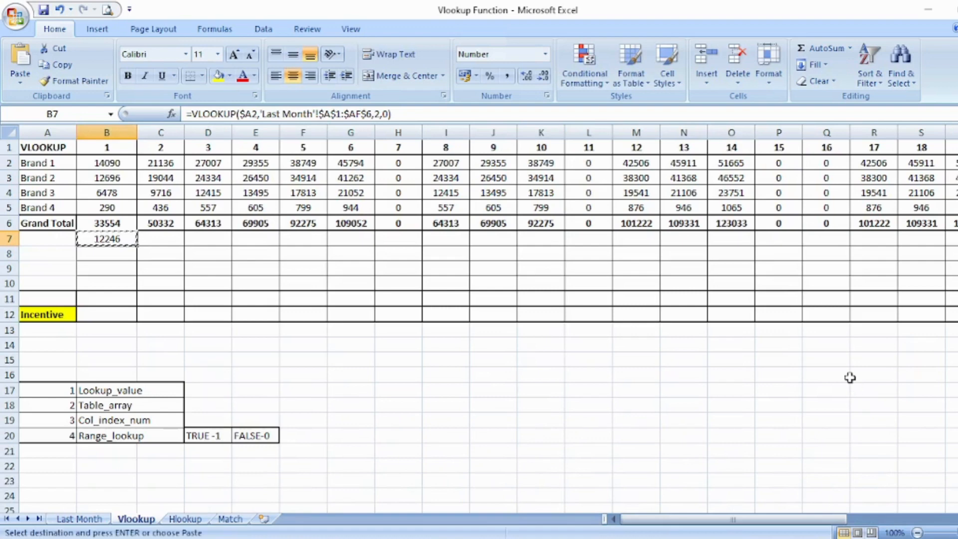
key("shift+Right")
key("shift+Right")
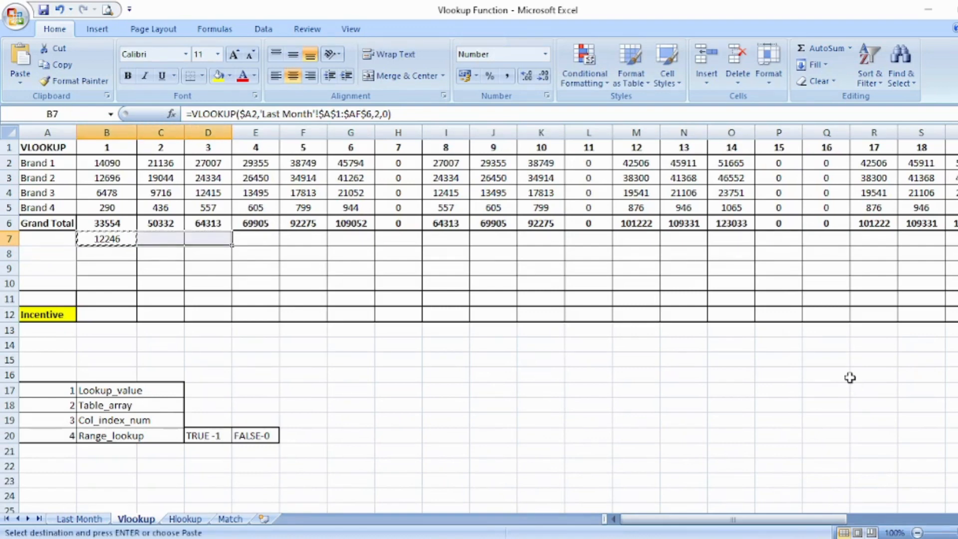
key("shift+Right")
key("ctrl+v")
key("Right")
key("Right")
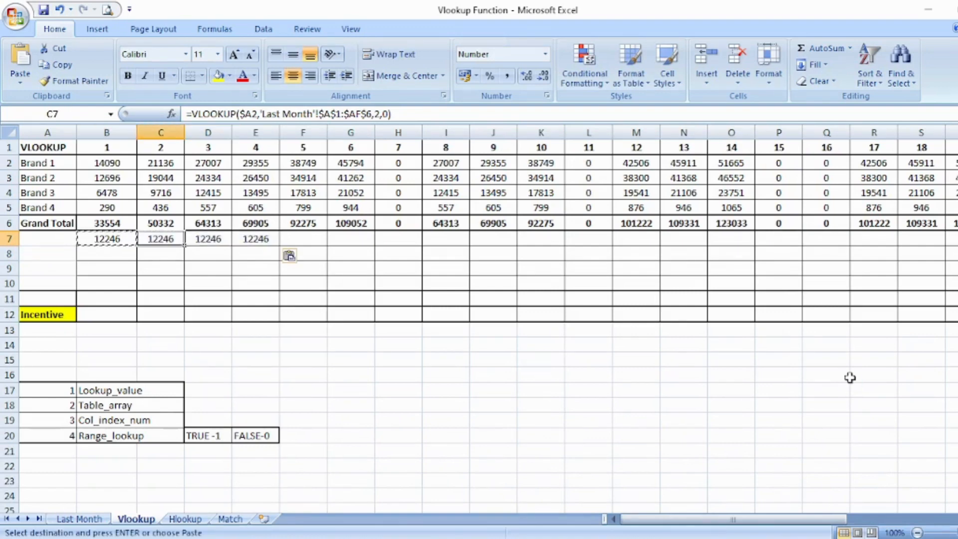
key("Right")
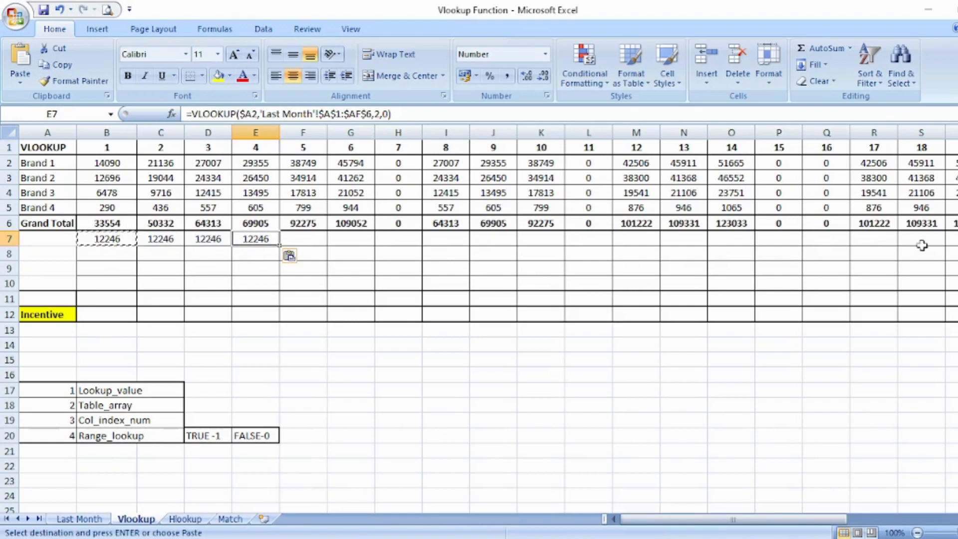
left_click(374, 114)
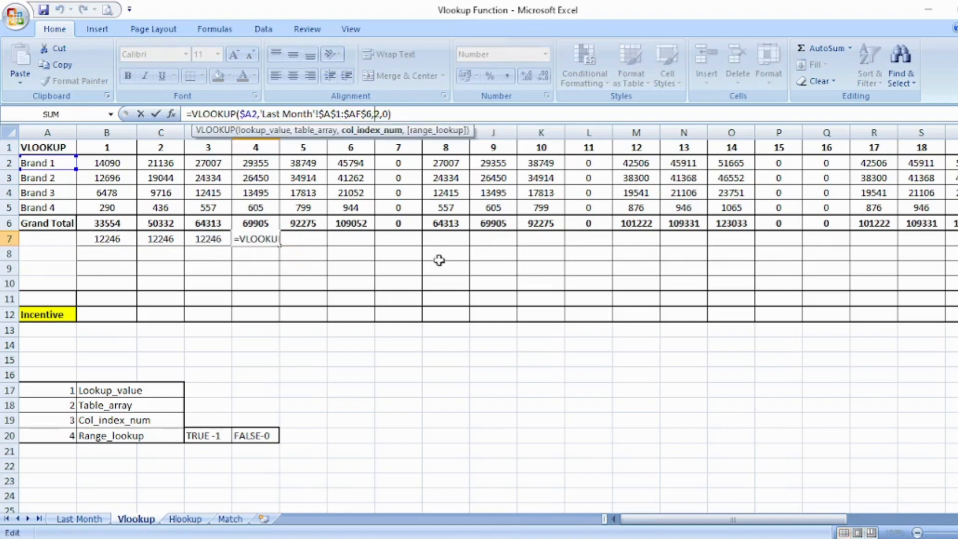
key("ctrl+Return")
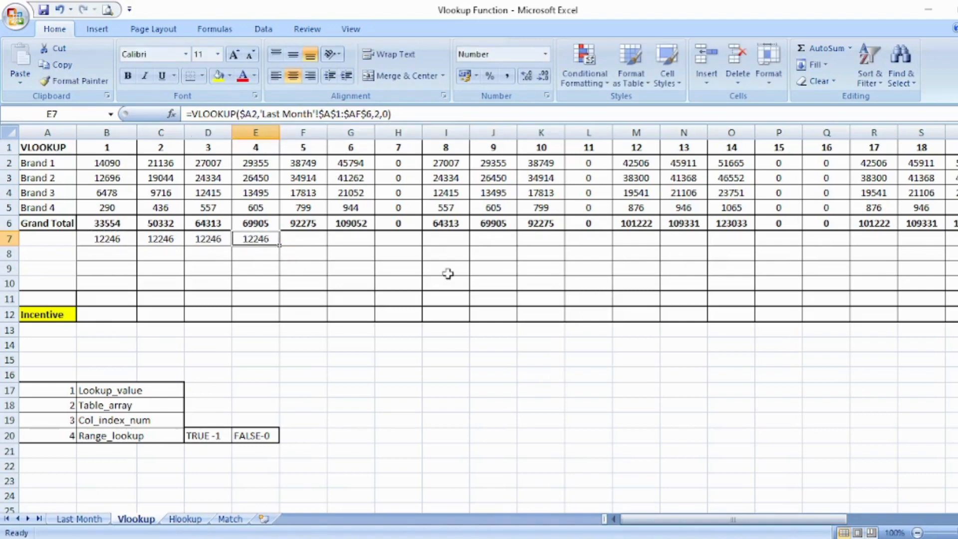
Step: Change the column index in the C7 VLOOKUP formula to 3
key("Left")
key("Left")
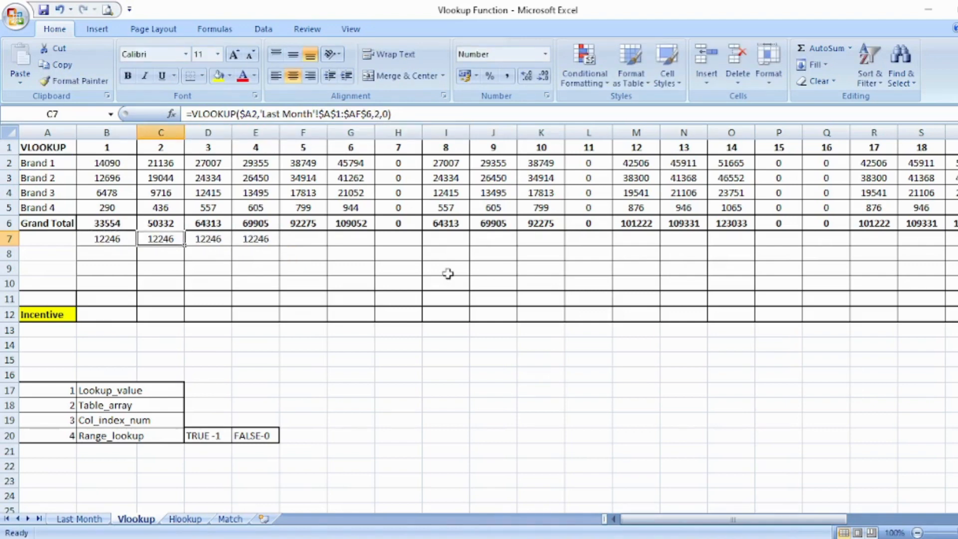
left_click(379, 116)
key("BackSpace")
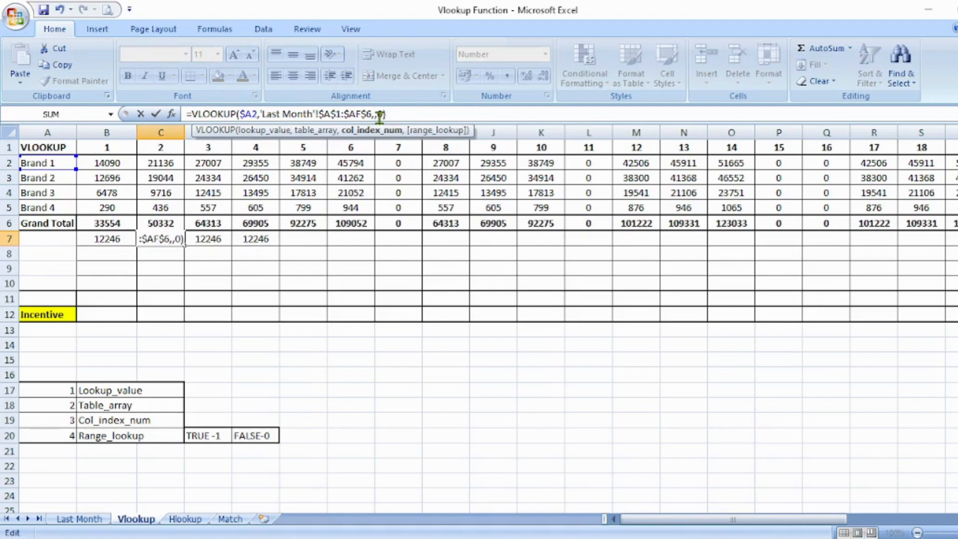
type("3")
key("Return")
Step: Change the column index in the D7 VLOOKUP formula to 4
key("Up")
key("Right")
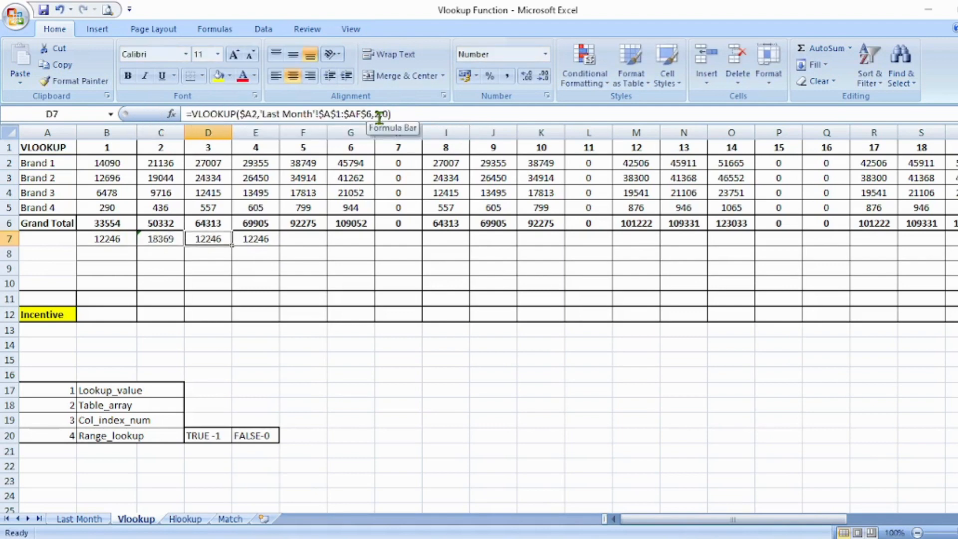
left_click(379, 117)
key("BackSpace")
type("4")
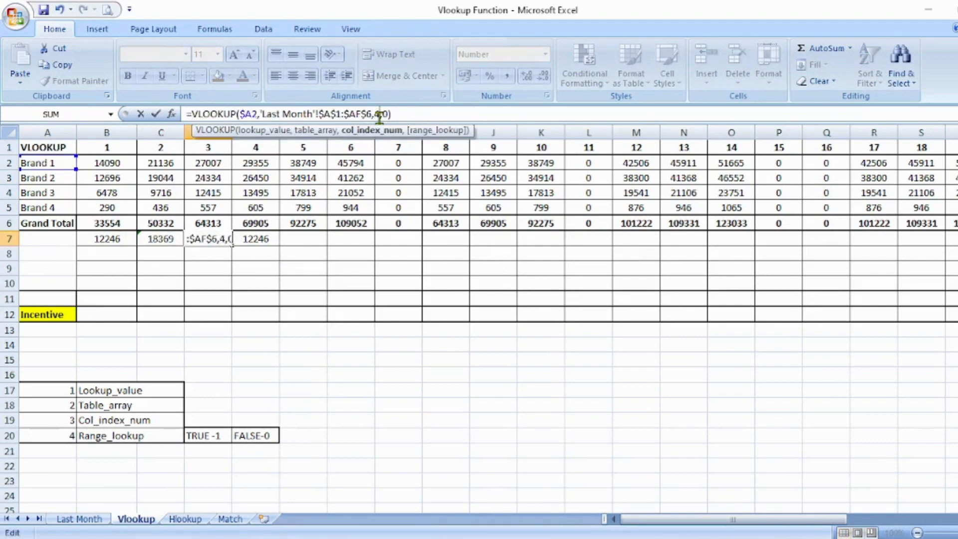
key("Return")
key("Up")
key("Right")
key("Up")
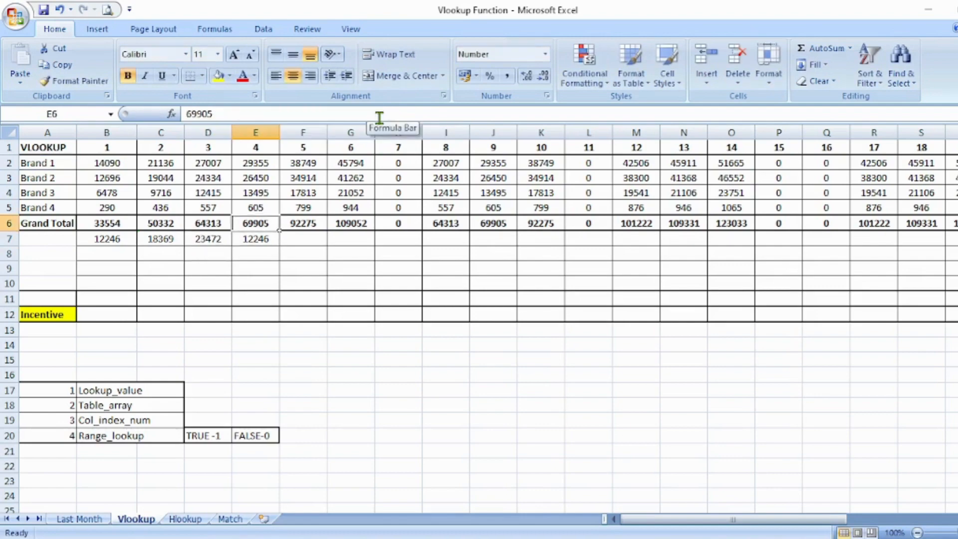
Step: Start a replacement VLOOKUP formula in E7 with the column-locked reference $A2 as its lookup value
key("ctrl+Right")
key("ctrl+Left")
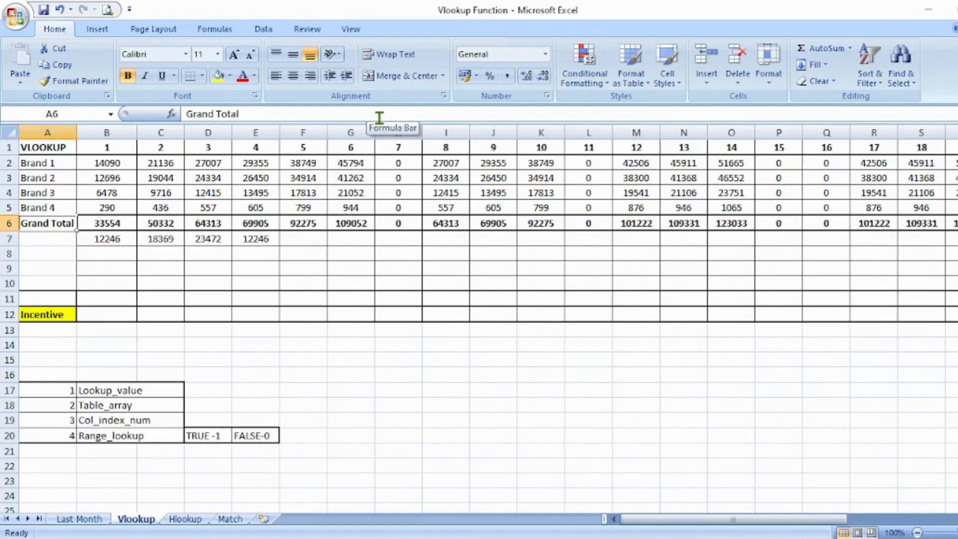
key("Right")
key("Right")
key("Right")
key("Right")
key("Down")
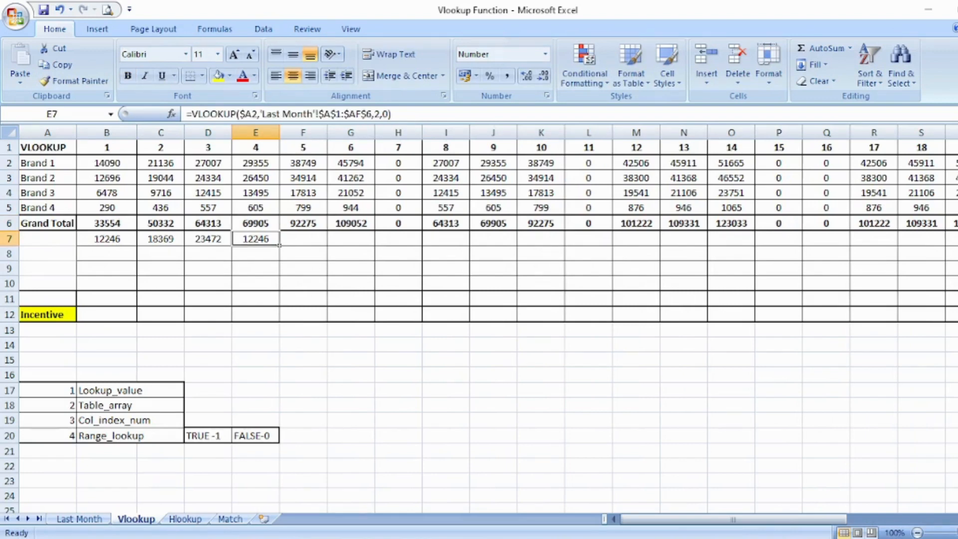
type("=vlooku")
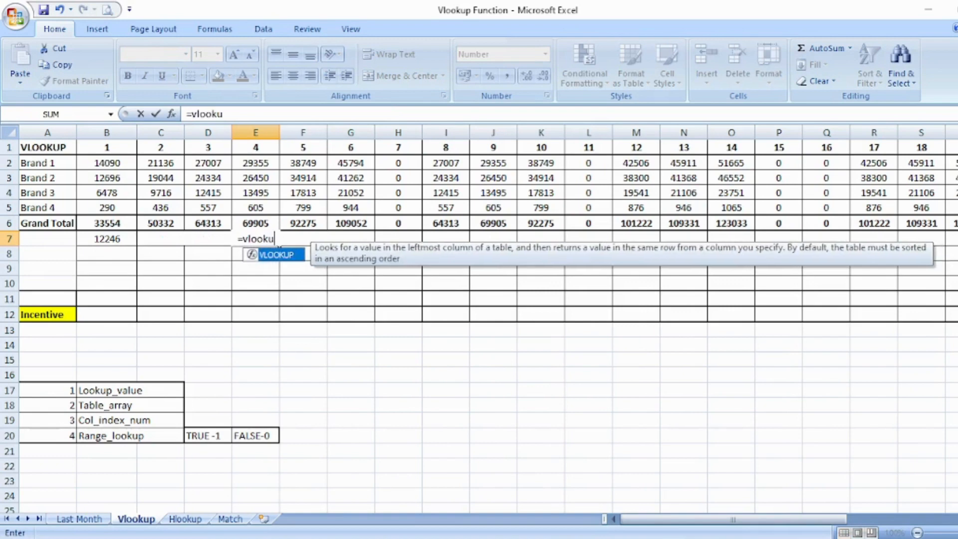
type("p(")
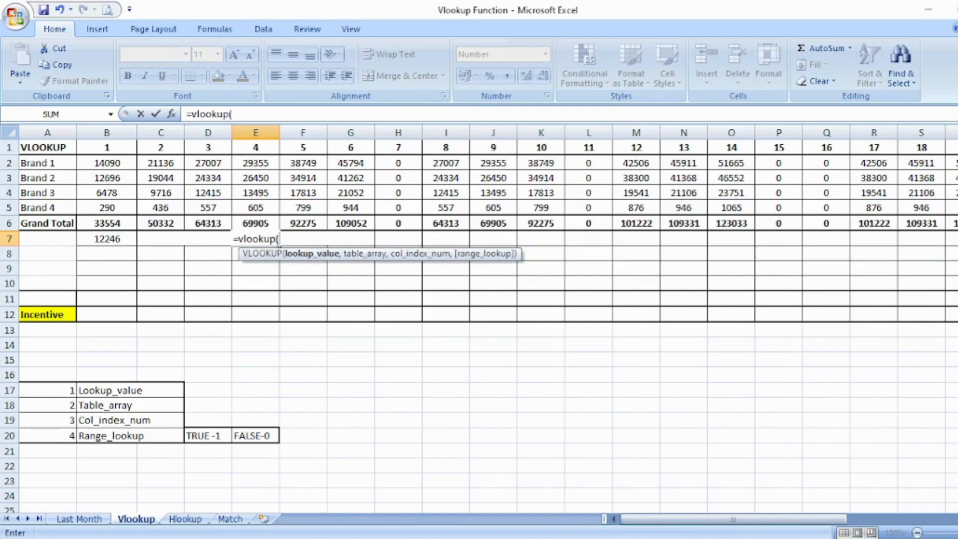
key("Up")
key("Up")
key("Up")
key("Up")
key("Up")
key("Up")
key("Left")
key("Left")
key("Left")
key("Down")
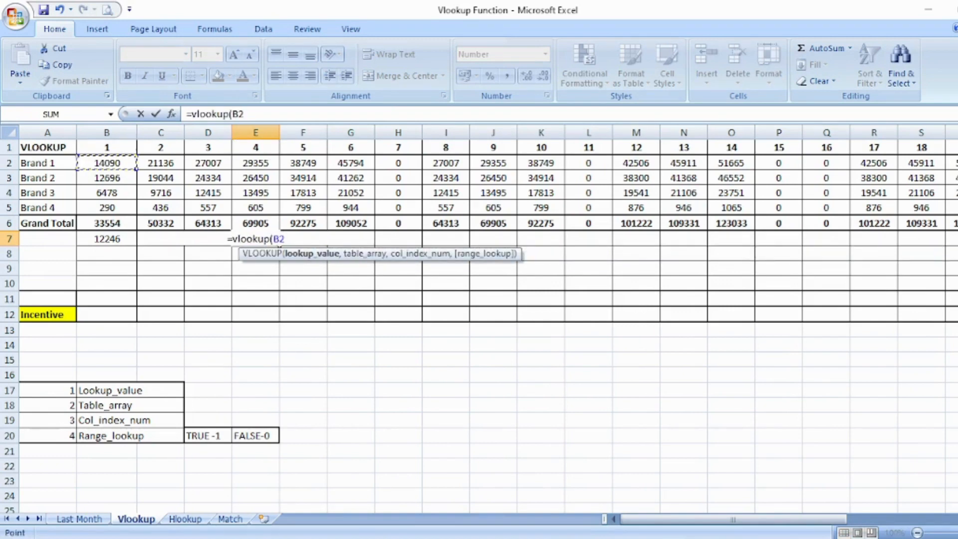
key("Left")
key("F4")
key("F4")
key("F4")
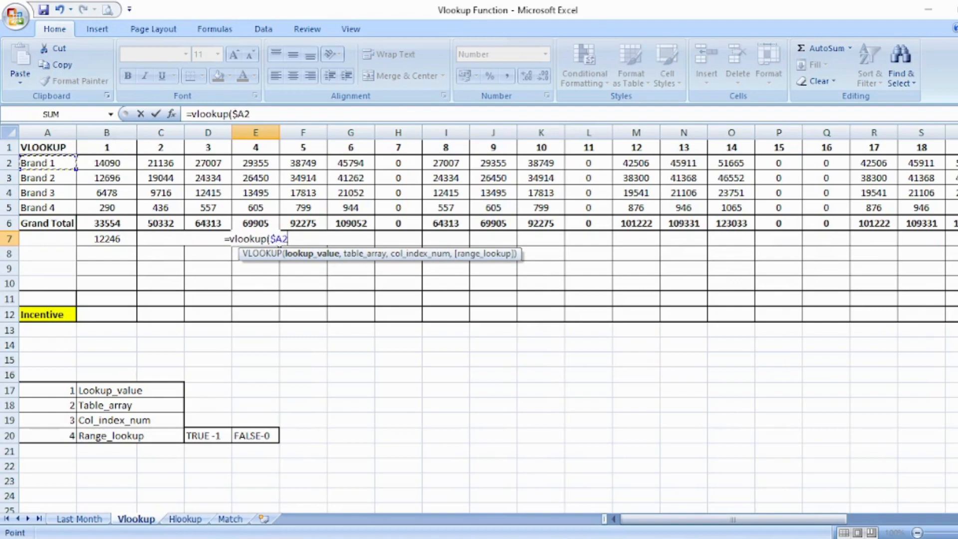
Step: Set the table array of the E7 formula to the absolute range $A$1:$AF$6 on the Last Month sheet
type(",")
key("ctrl+Page_Up")
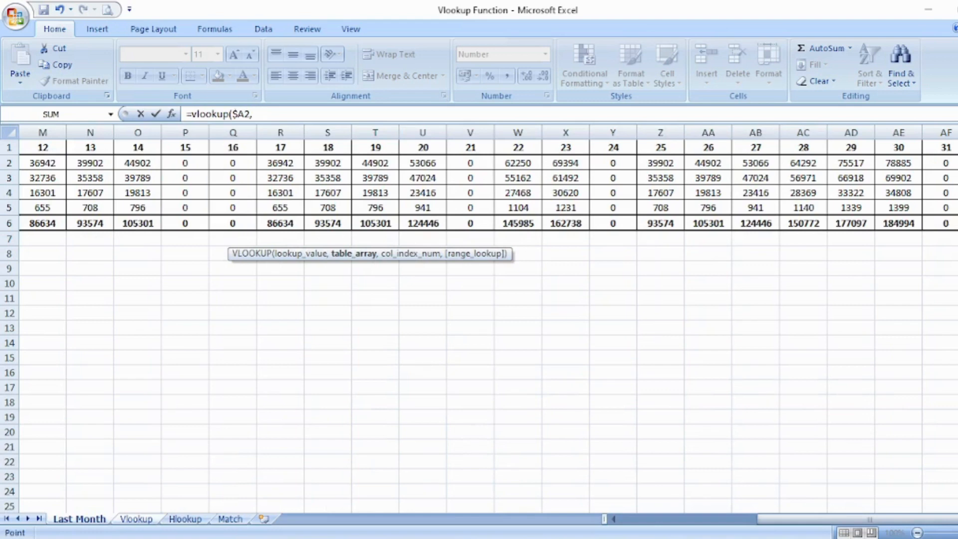
key("ctrl+Home")
key("ctrl+shift+Down")
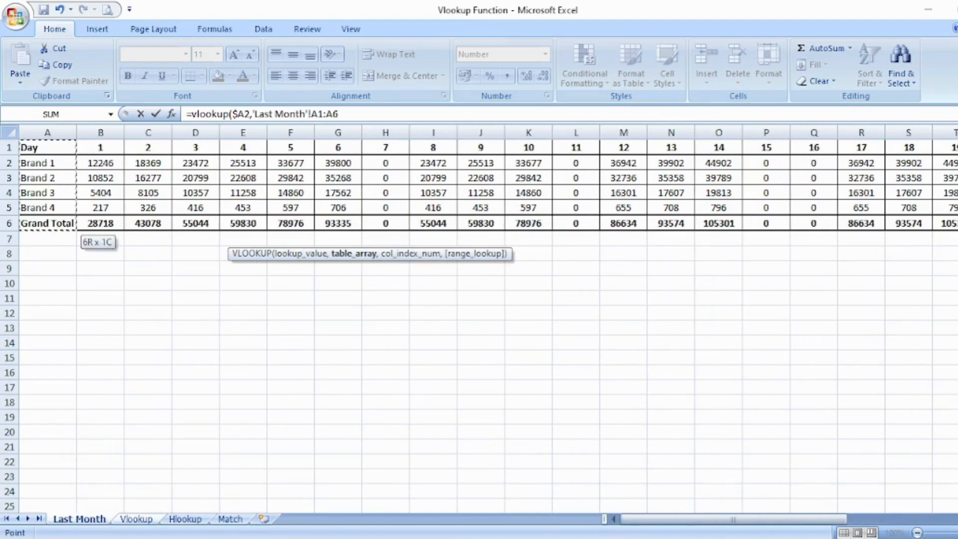
key("ctrl+shift+Right")
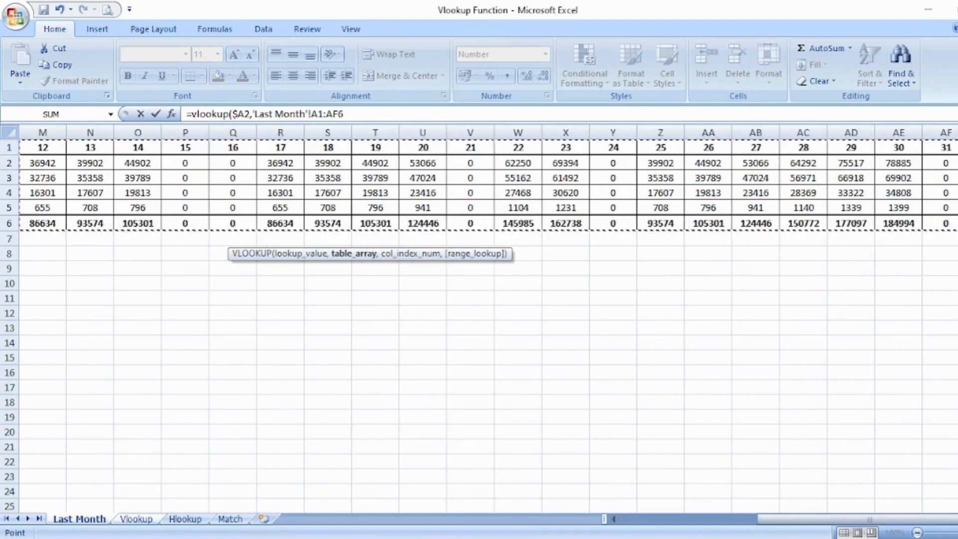
key("F4")
Step: Complete the E7 VLOOKUP with COLUMN() as the column index and 0 as the range lookup
type(",c")
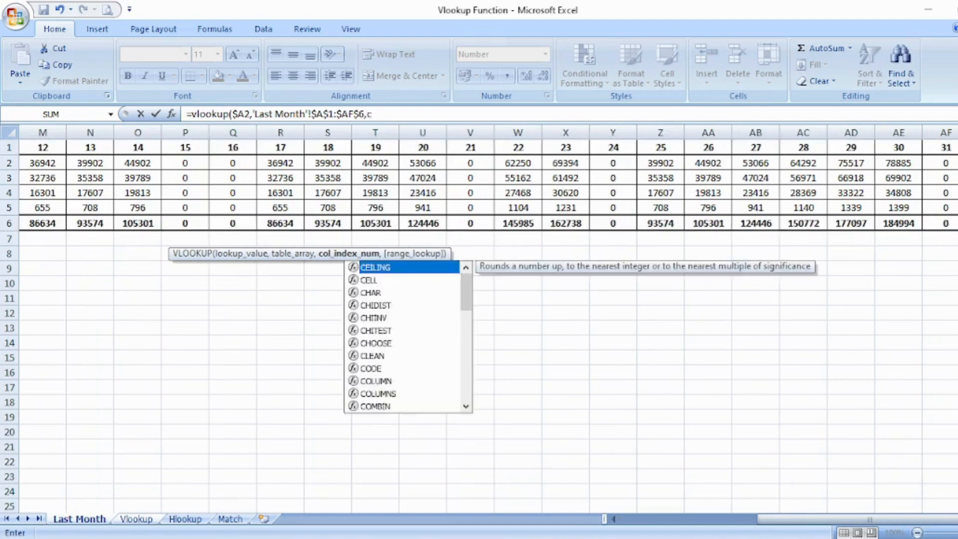
type("olumn(")
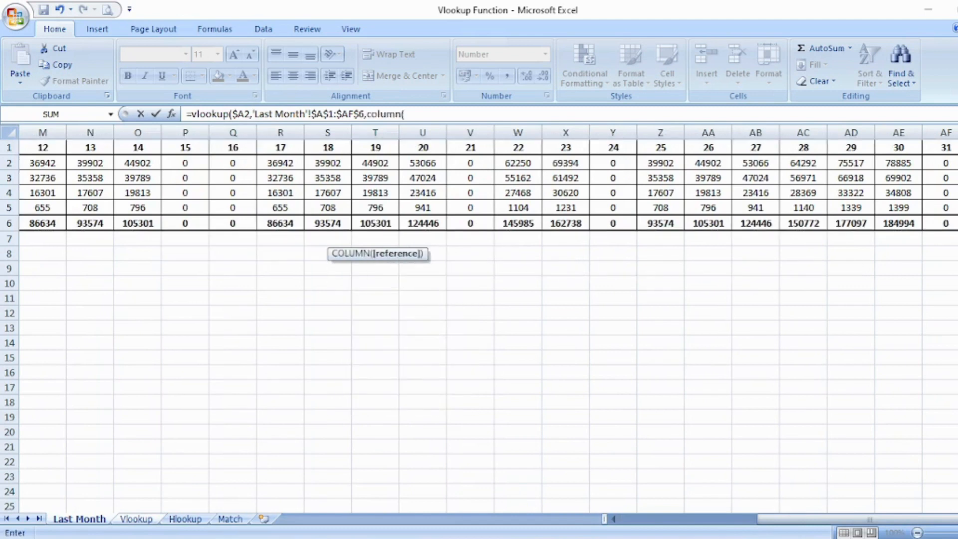
type("),0")
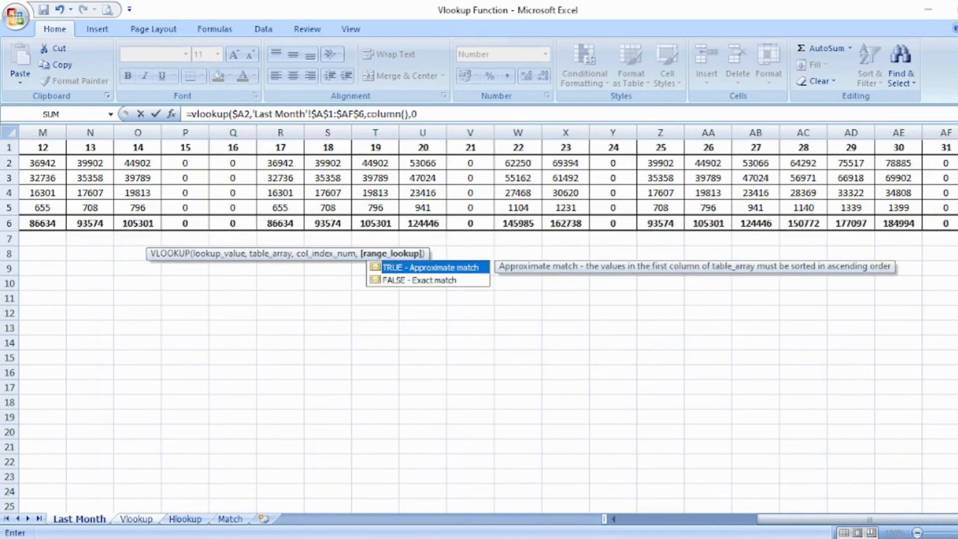
key("Return")
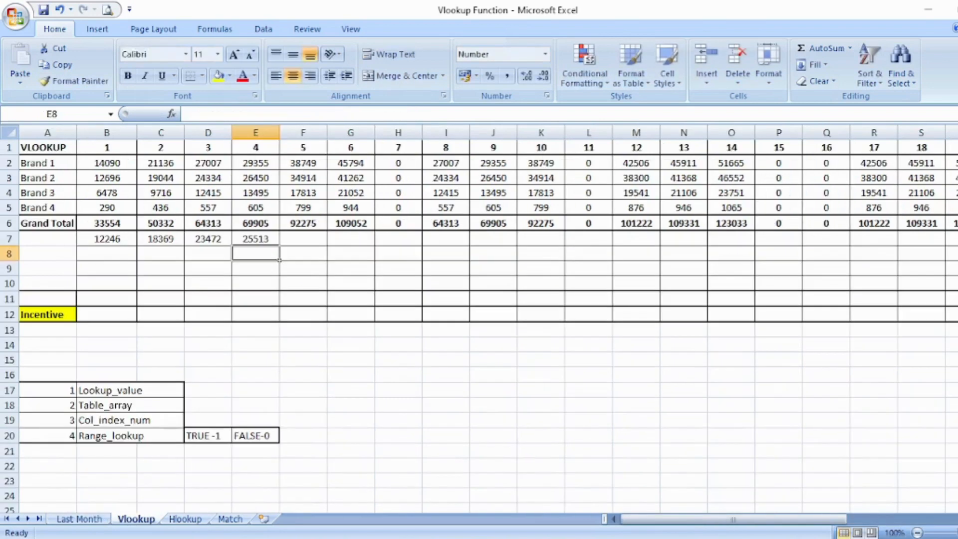
Step: Copy the VLOOKUP formula from E7 across the rest of row 7 through AF7
key("Up")
key("ctrl+c")
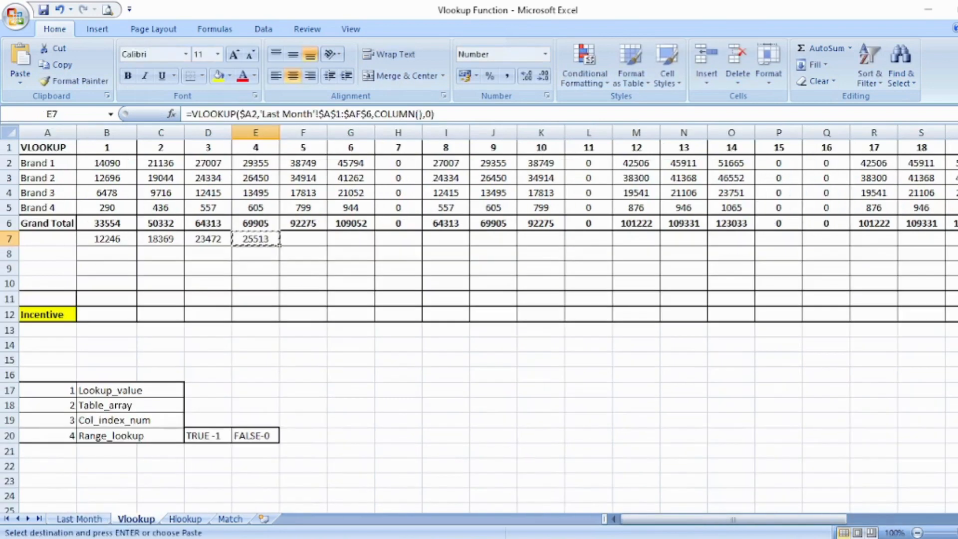
key("Right")
key("Up")
key("ctrl+Right")
key("Down")
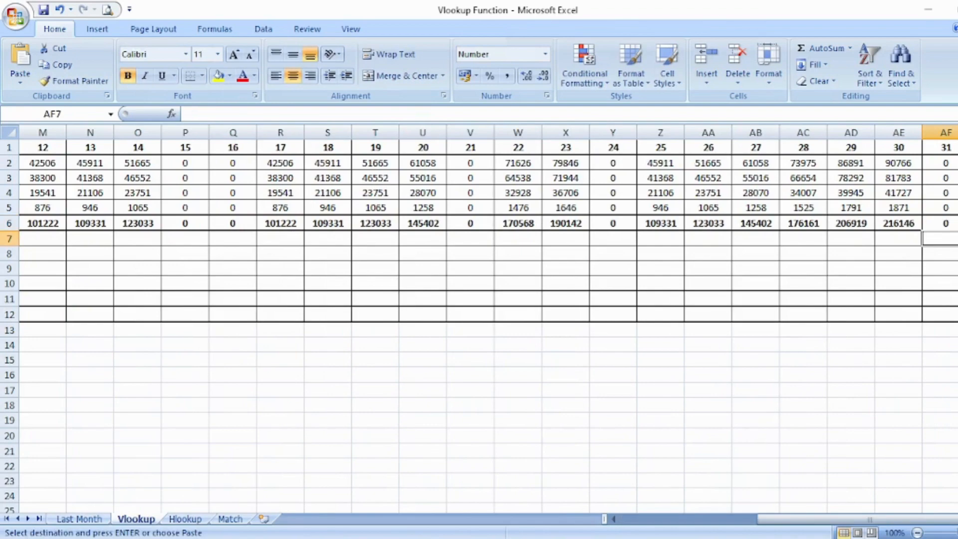
key("ctrl+shift+Left")
key("ctrl+v")
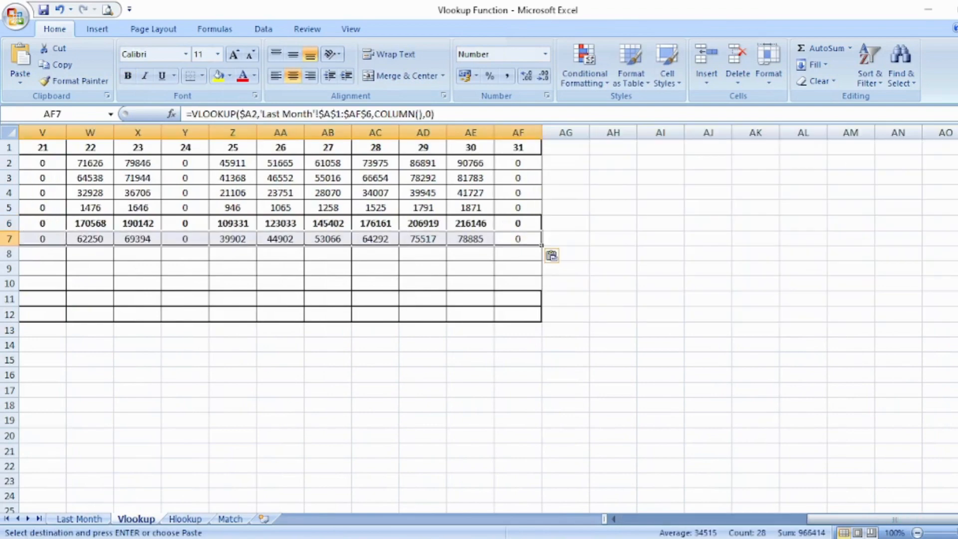
Step: Copy the row 7 VLOOKUP formulas from B7:AF7 into rows 8 to 11 for the remaining brands and the grand total
key("ctrl+Left")
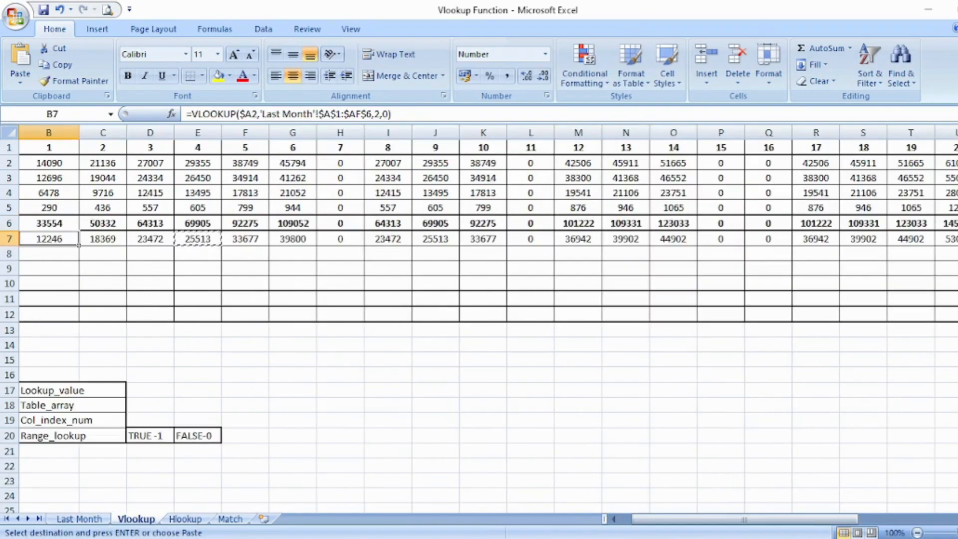
key("ctrl+shift+Right")
key("ctrl+c")
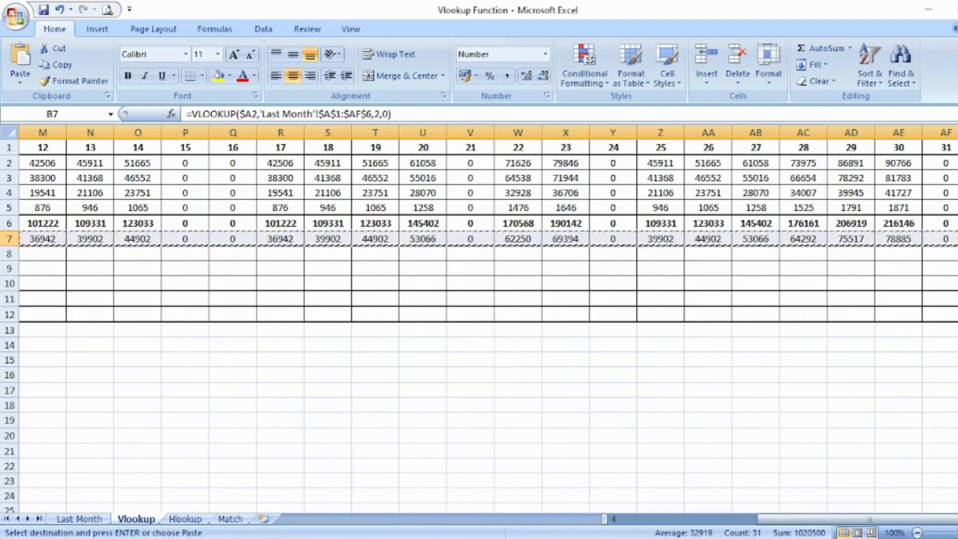
key("ctrl+shift+Left")
key("Down")
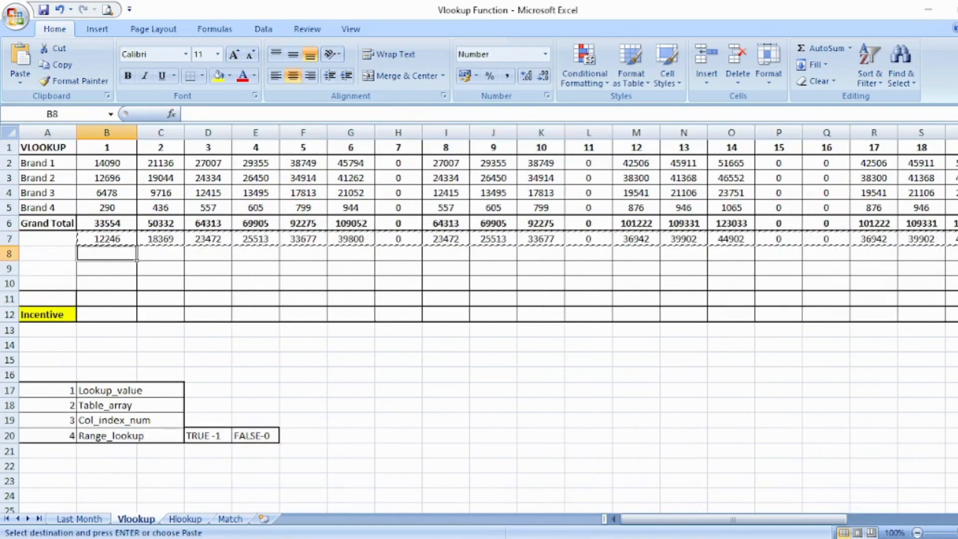
key("shift+Down")
key("shift+Down")
key("shift+Down")
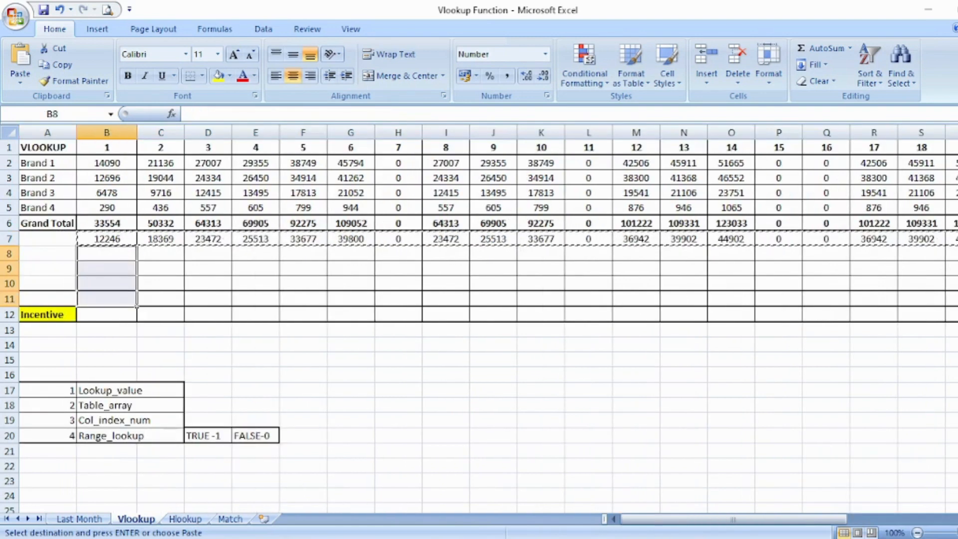
key("ctrl+shift+Right")
key("ctrl+v")
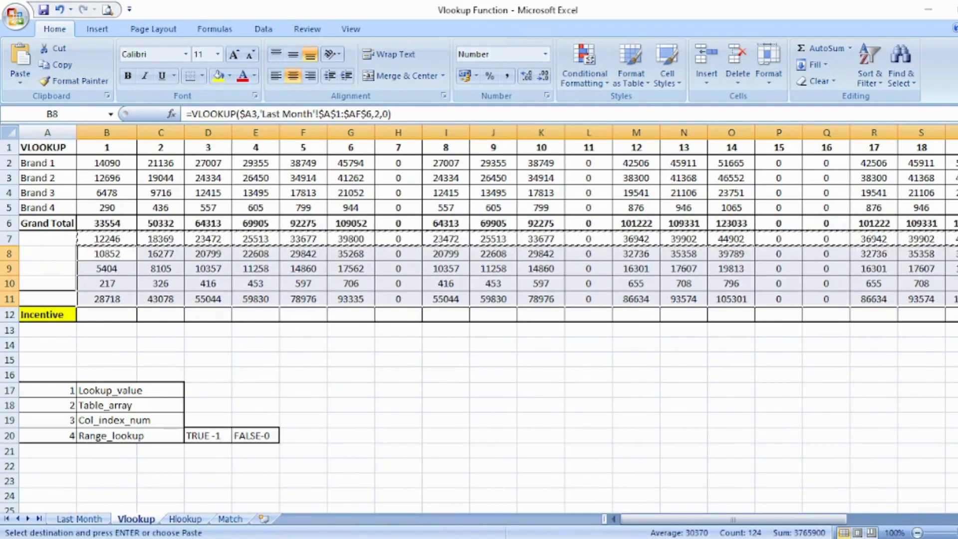
Step: Review the Range_lookup note in row 20 and its TRUE option
key("Down")
key("Down")
key("Down")
key("Down")
key("Down")
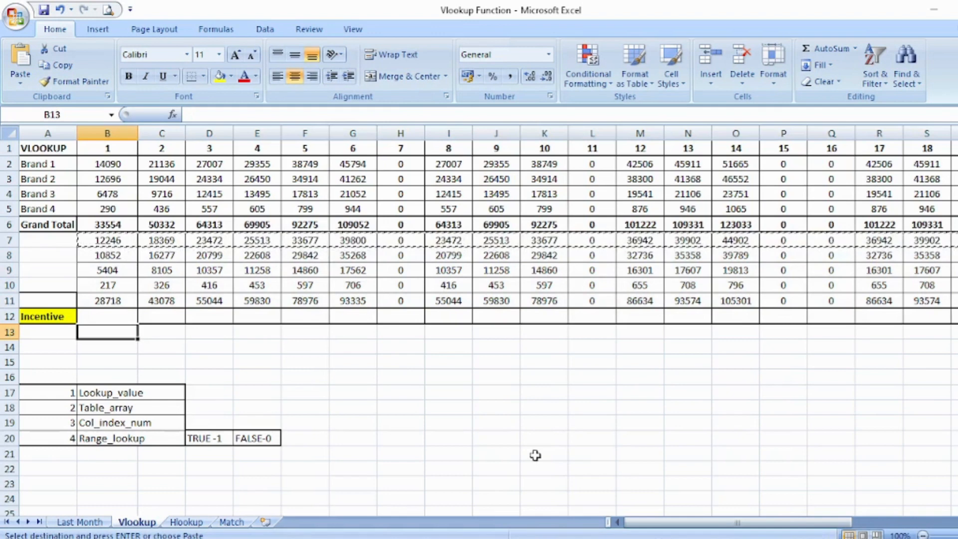
key("Down")
key("Down")
key("Down")
key("Down")
key("Down")
key("Down")
key("Down")
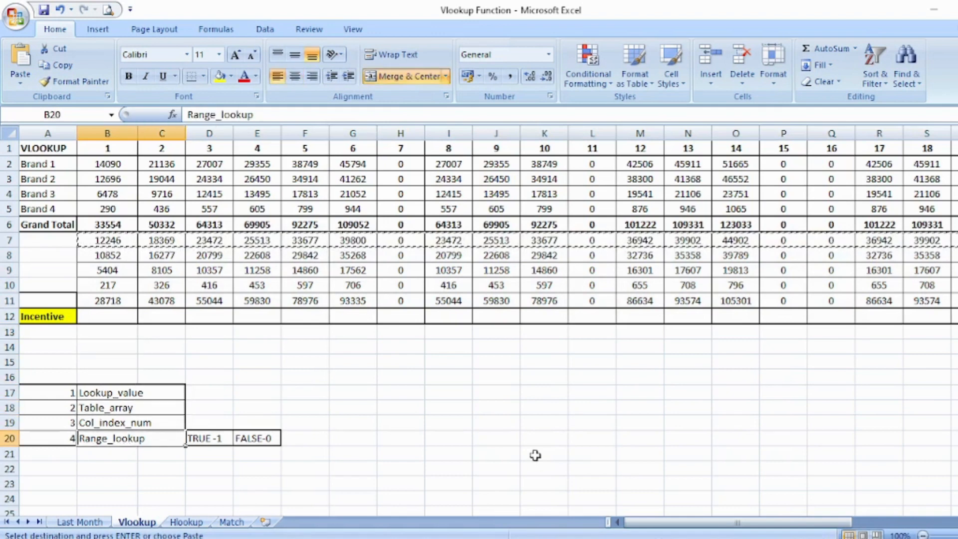
key("Right")
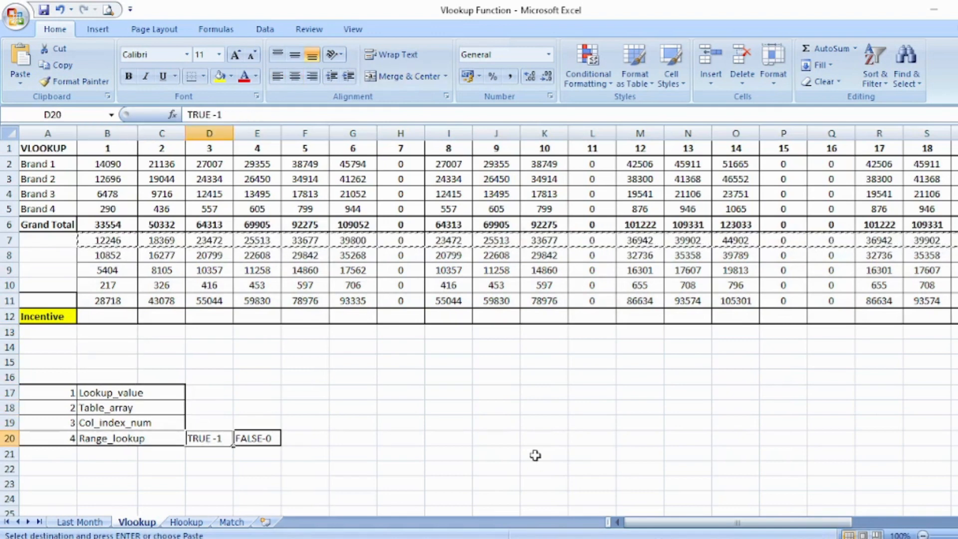
Step: Examine the incentive slab table in B27:C37, including the formula behind the incentive for the 10,000 slab
key("ctrl+Down")
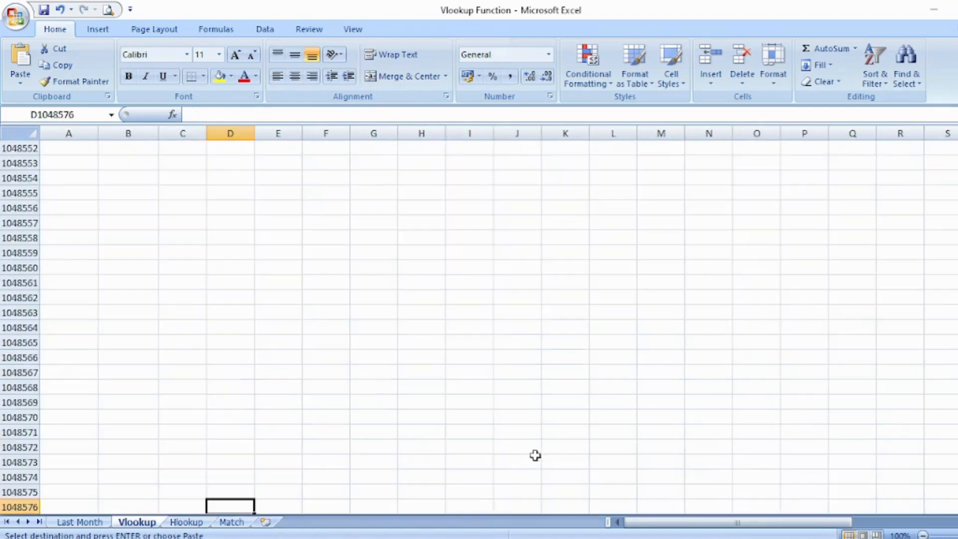
key("ctrl+Up")
key("Left")
key("Left")
key("Down")
key("Down")
key("Down")
key("Down")
key("Down")
key("Down")
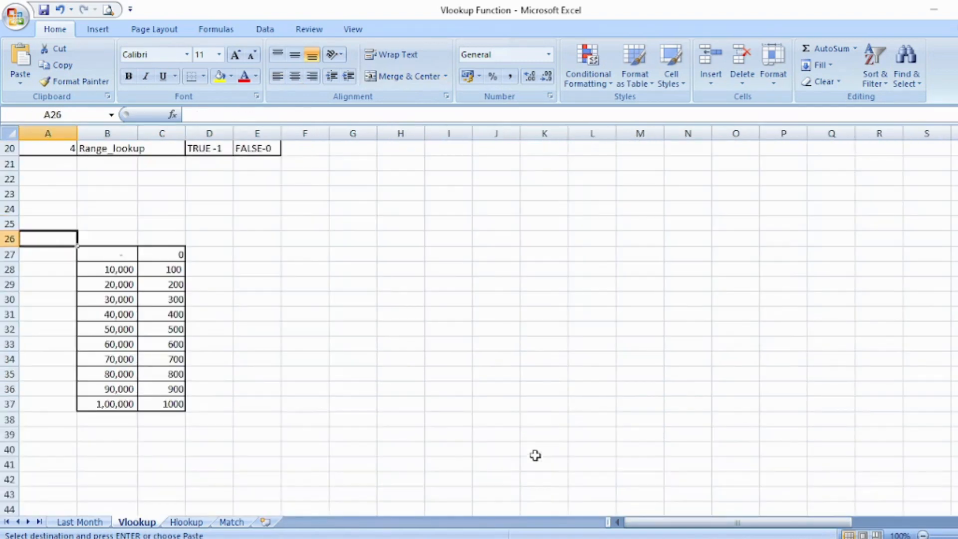
key("Right")
key("Down")
key("Right")
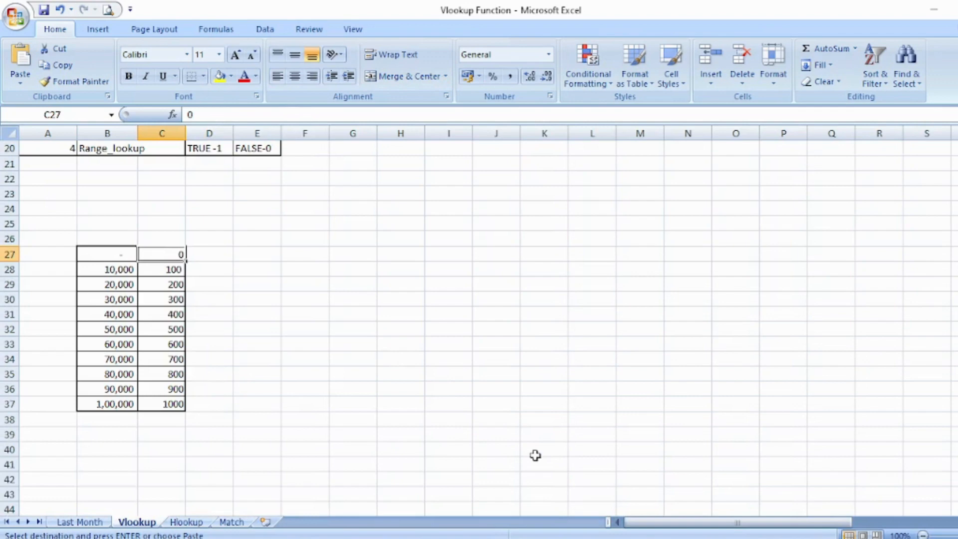
key("Left")
key("Down")
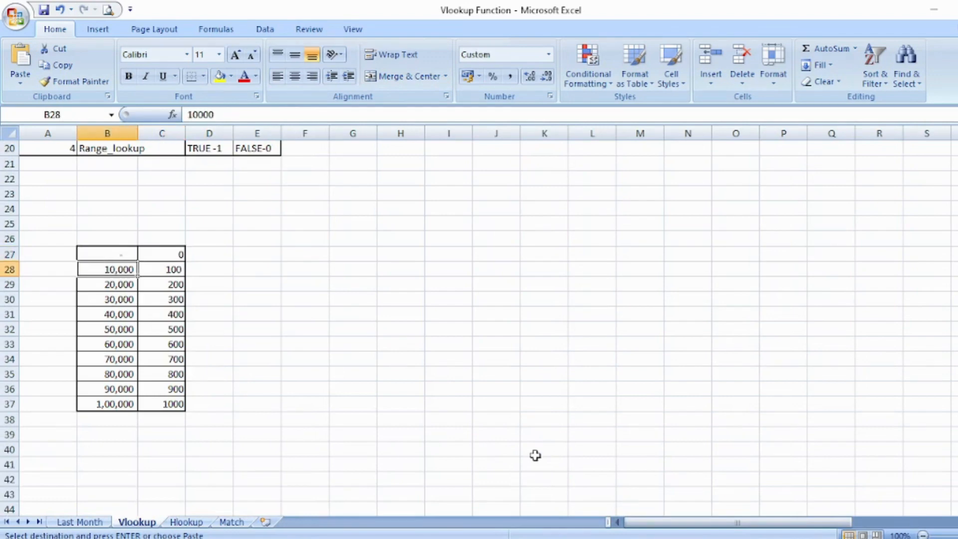
key("Right")
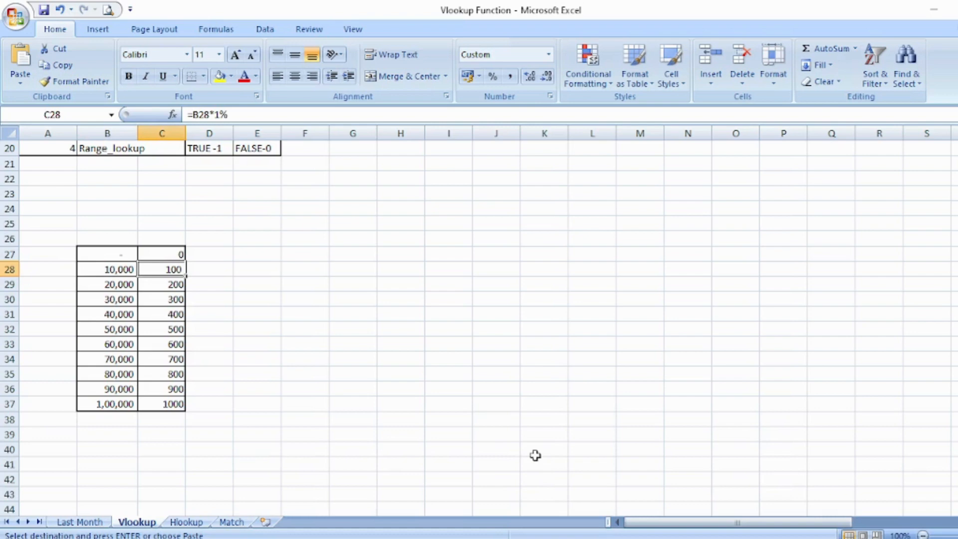
Step: Start a VLOOKUP formula in the Incentive row's cell B12 with the day 1 grand total B6 as the lookup value
key("ctrl+Up")
key("ctrl+Up")
key("Up")
key("Up")
key("Up")
key("Up")
key("Up")
key("Up")
key("Up")
key("Up")
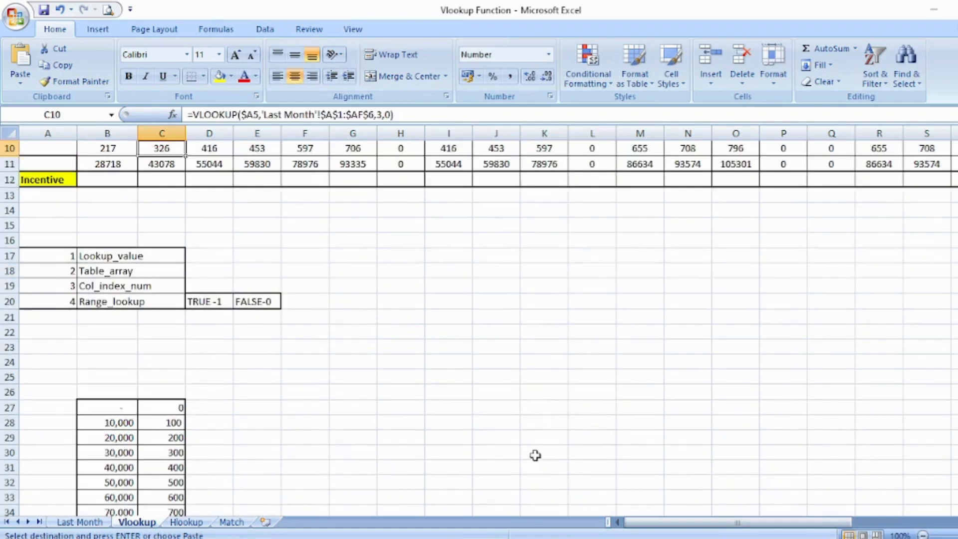
key("Down")
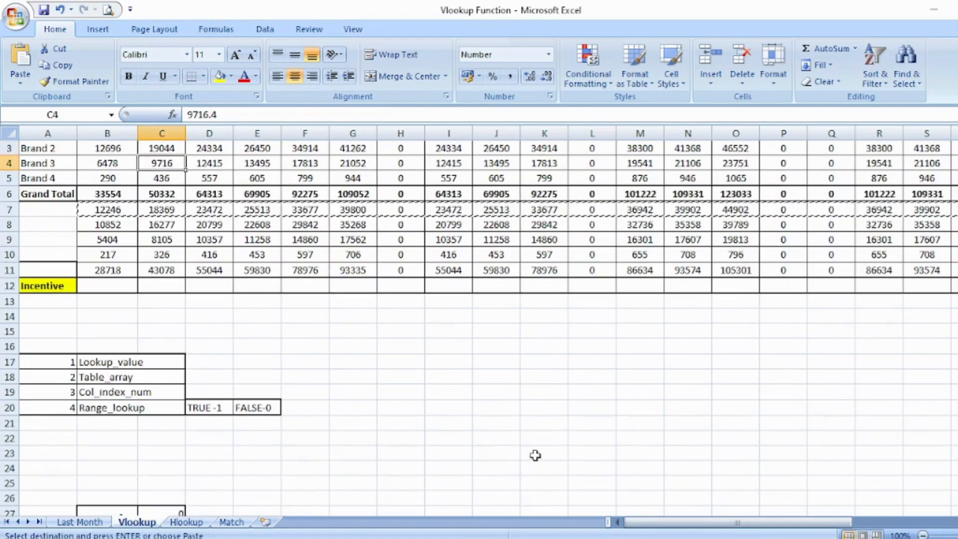
key("ctrl+Down")
key("Down")
key("Left")
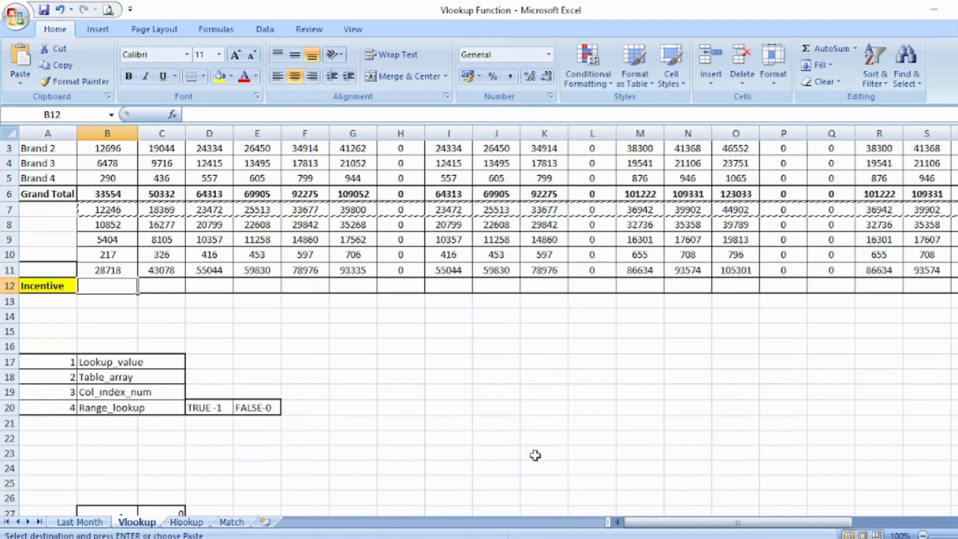
type("=")
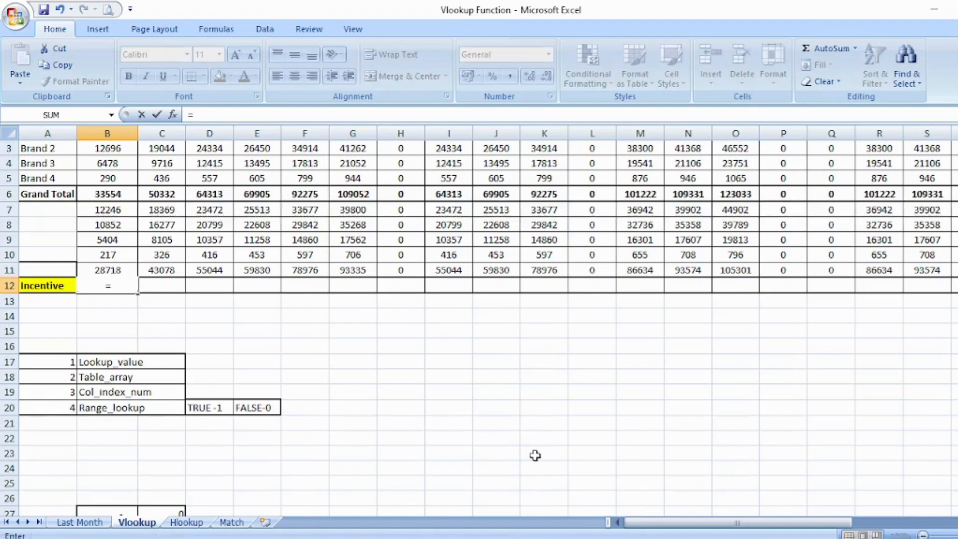
type("vlookup(")
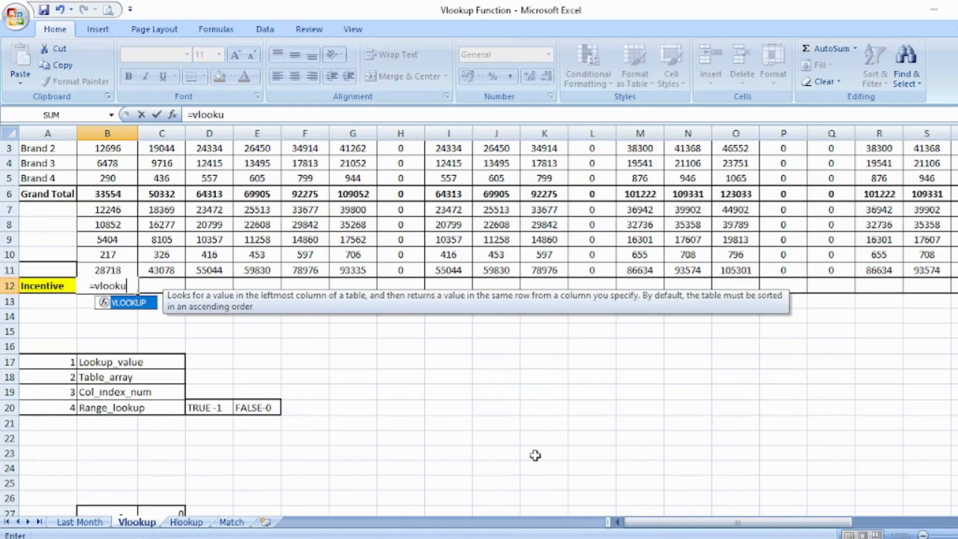
key("Down")
key("Down")
key("Down")
key("Down")
key("Down")
key("Down")
key("Down")
key("Down")
key("Down")
key("Down")
key("Down")
key("Down")
key("Down")
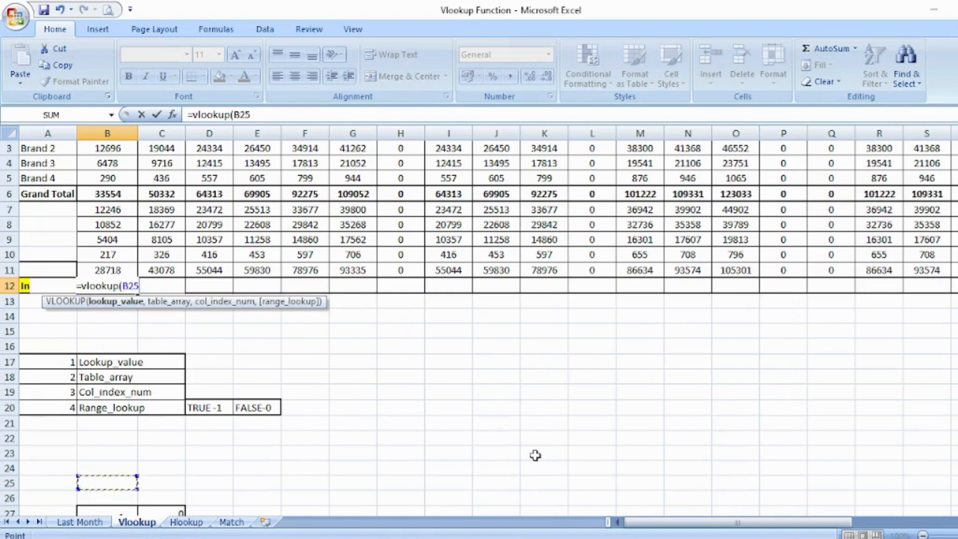
left_click(98, 193)
type(",")
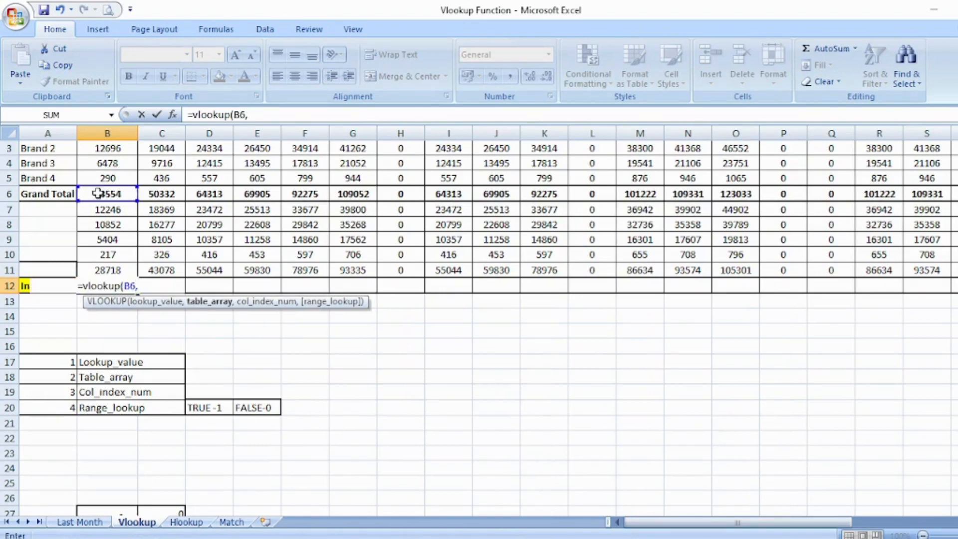
Step: Complete the B12 formula with the absolute slab range $B$27:$C$37, column index 2 and range lookup 1
left_click_drag(113, 509, 113, 509)
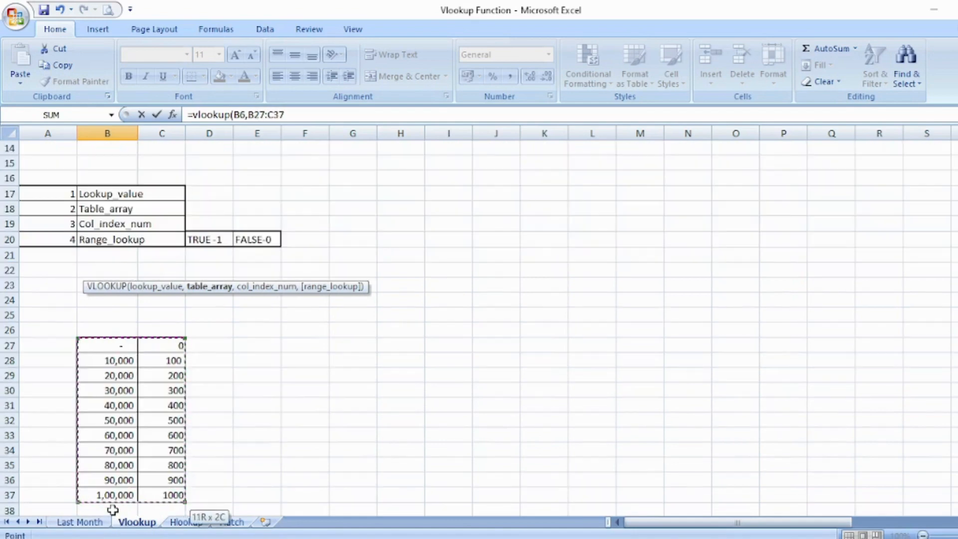
key("F4")
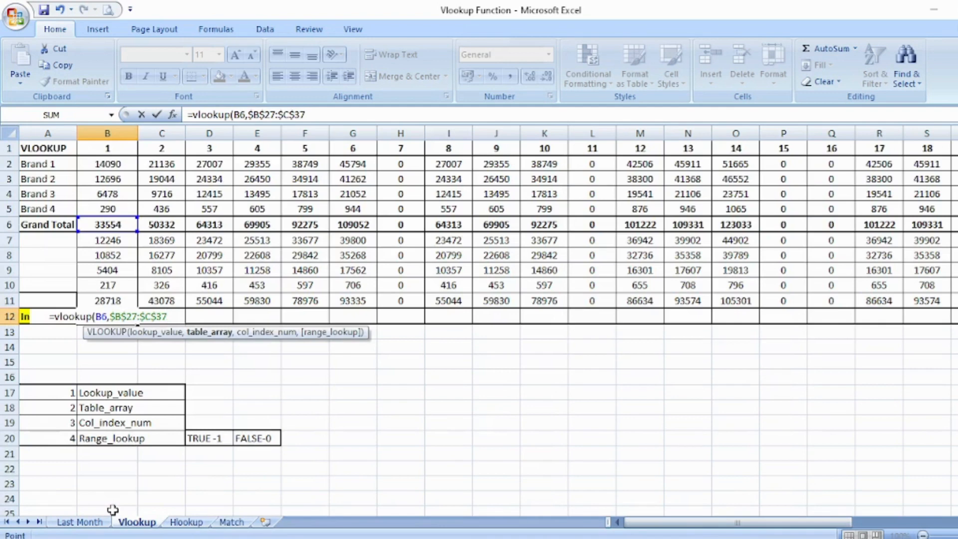
type(",")
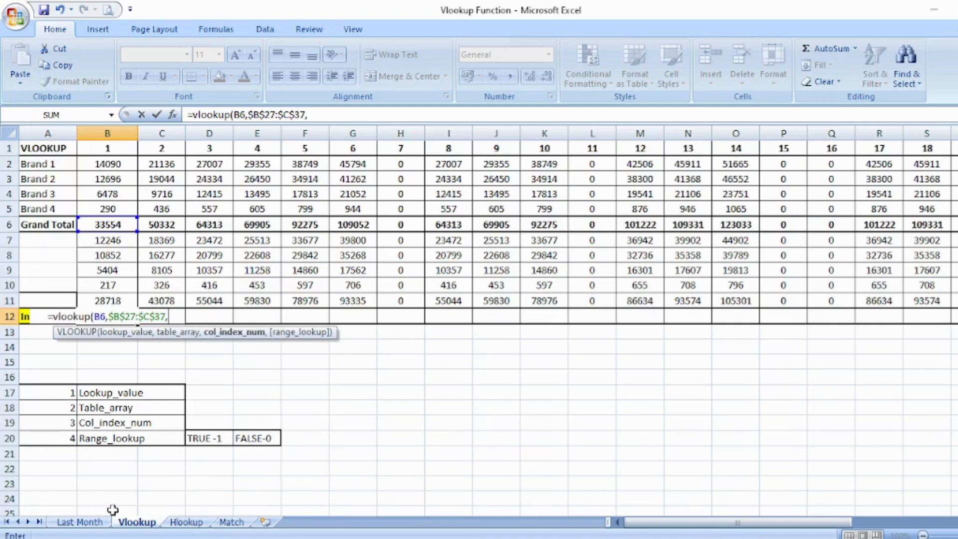
type("2,")
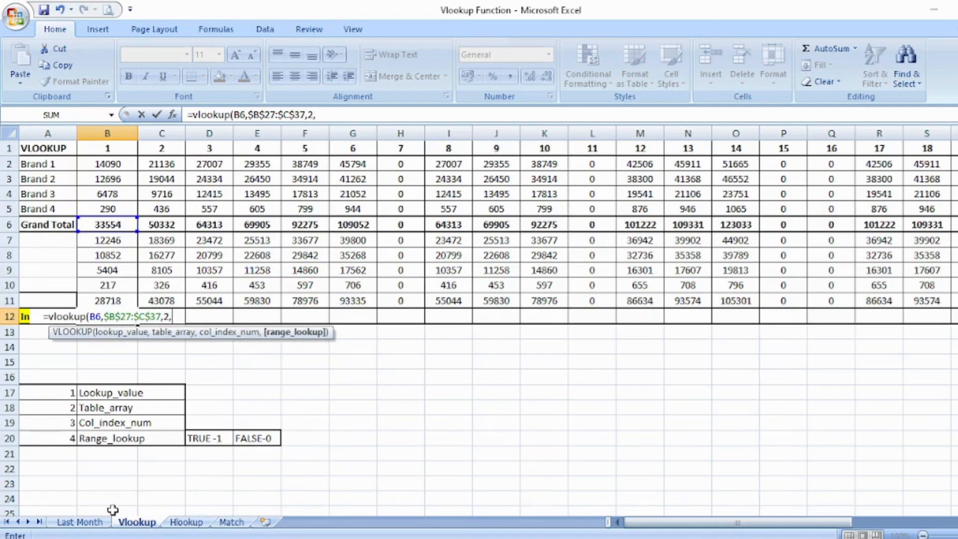
type("1")
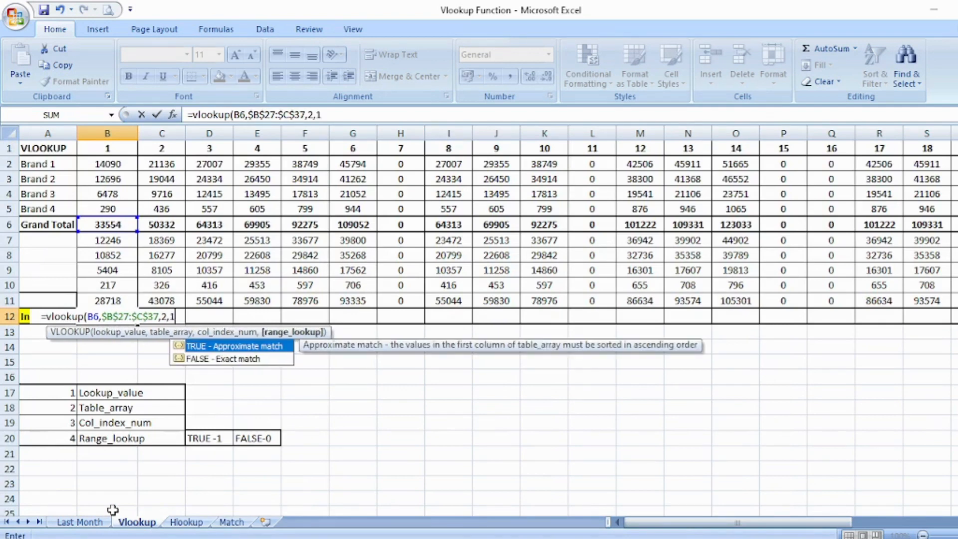
type(")")
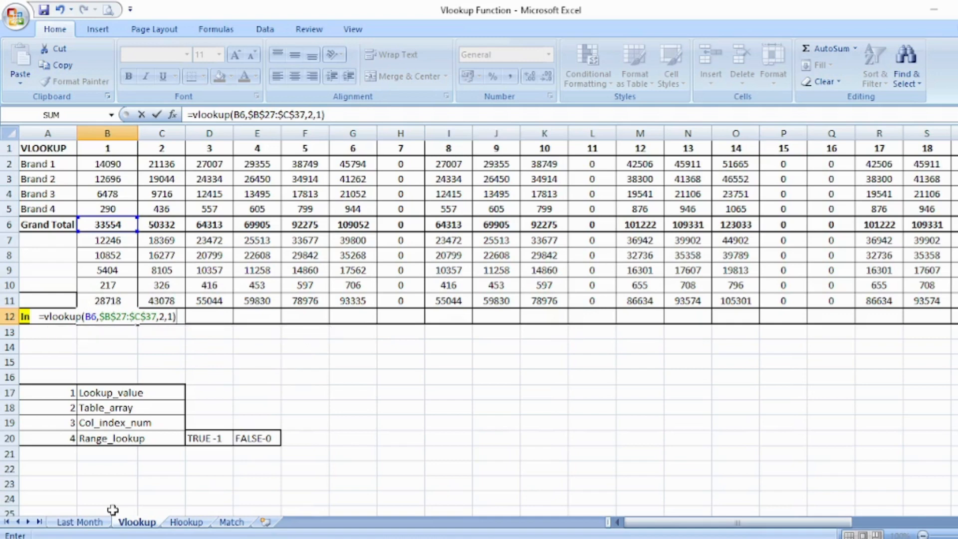
key("Return")
key("Up")
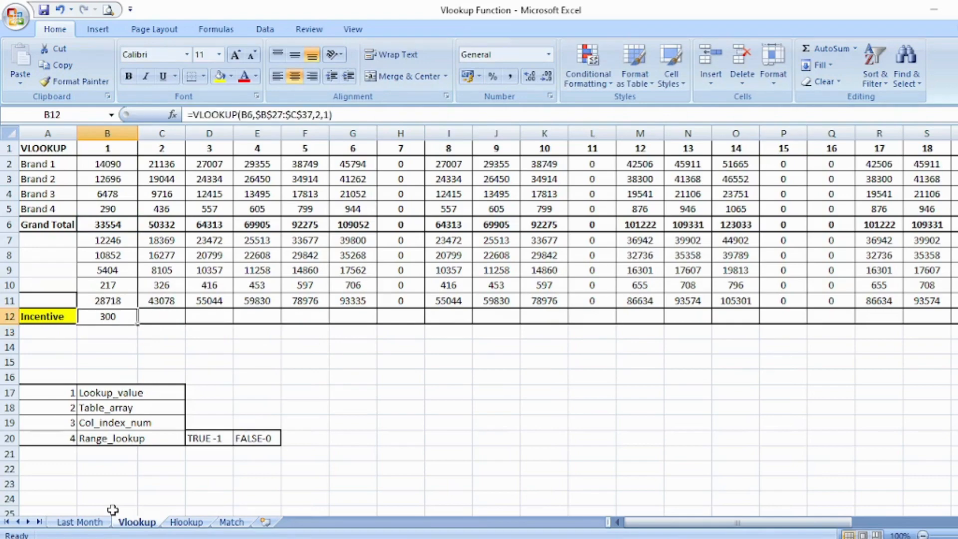
Step: Copy the incentive formula from B12 across the rest of row 12 through AF12
key("ctrl+c")
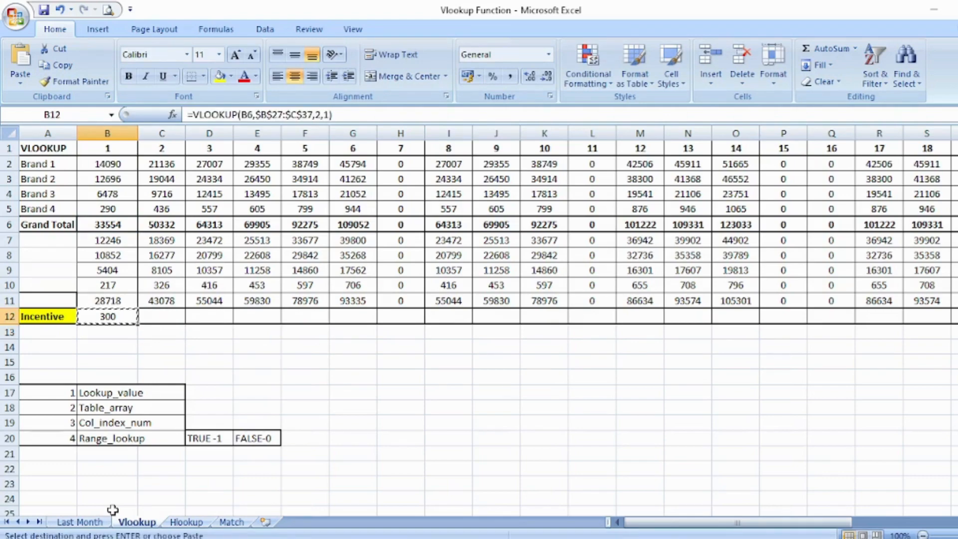
key("ctrl+shift+Right")
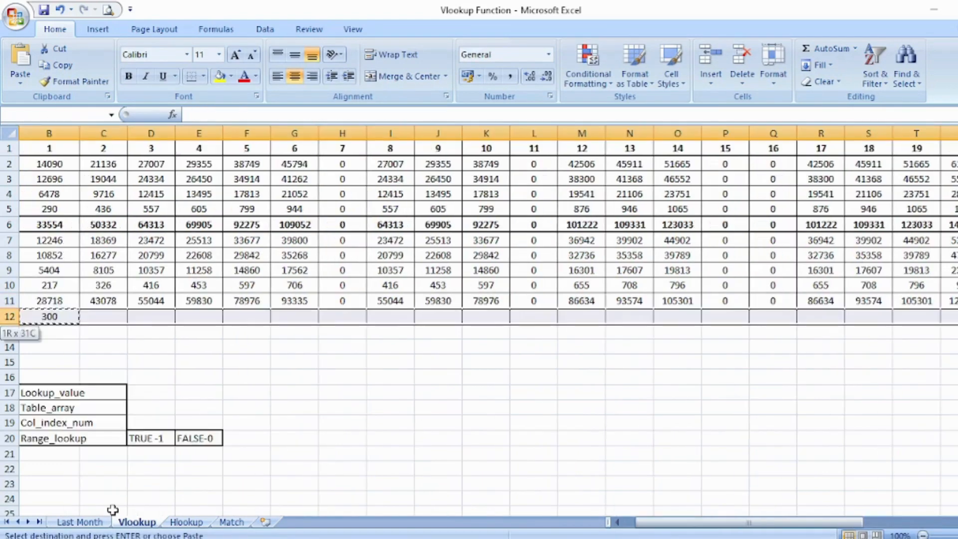
key("ctrl+BackSpace")
key("ctrl+v")
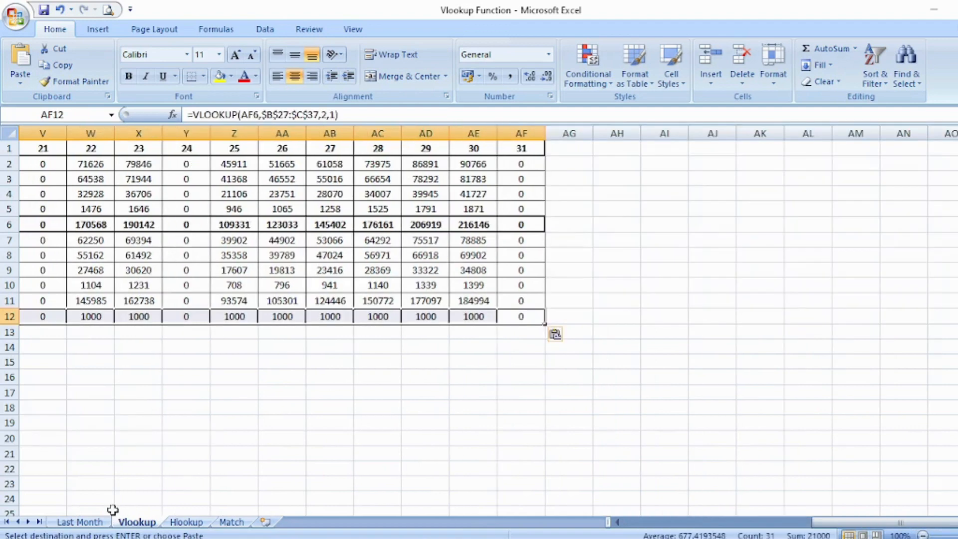
key("Home")
key("Right")
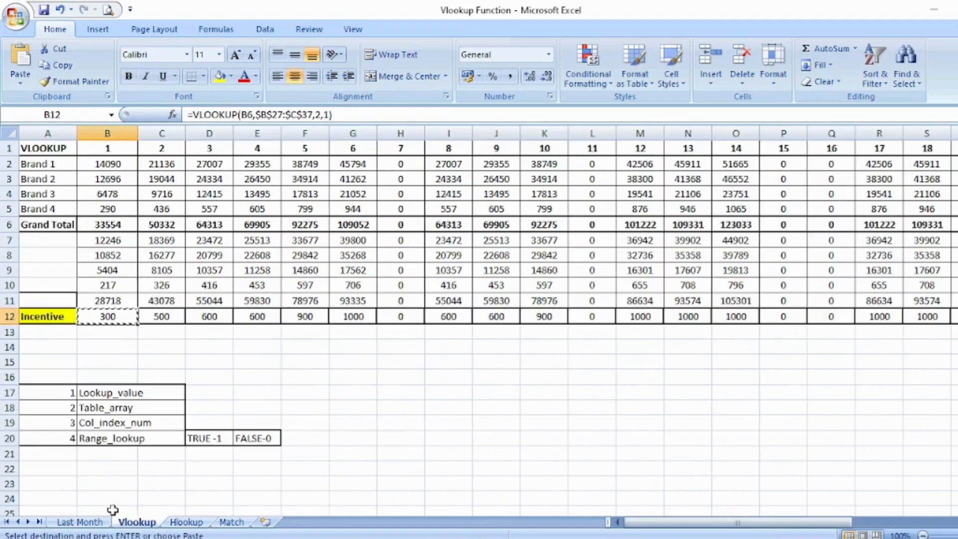
Step: Compare the grand totals in B6:G6 with the incentives in row 12, ending on the day 6 formula in G12
key("Up")
key("Up")
key("Up")
key("Up")
key("Up")
key("Up")
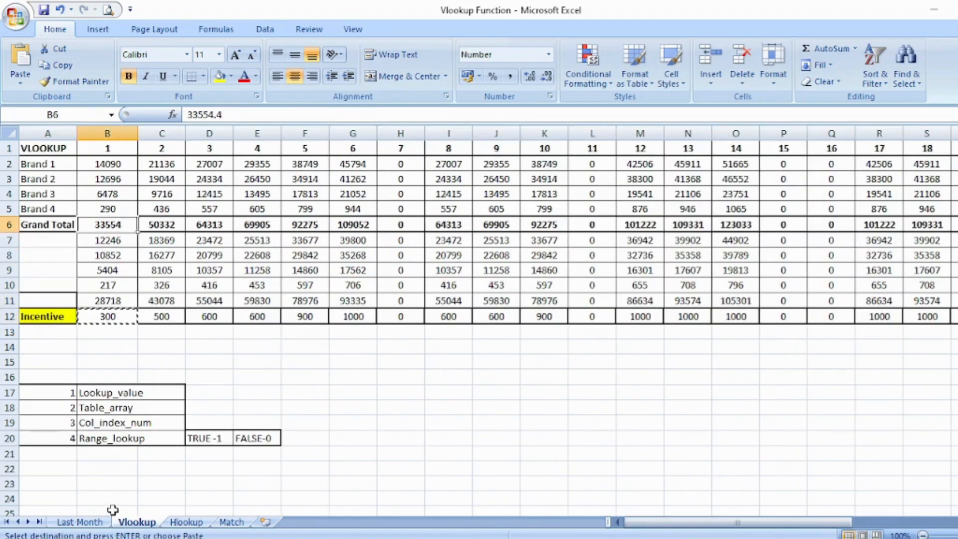
key("Right")
key("Right")
key("Right")
key("Right")
key("Right")
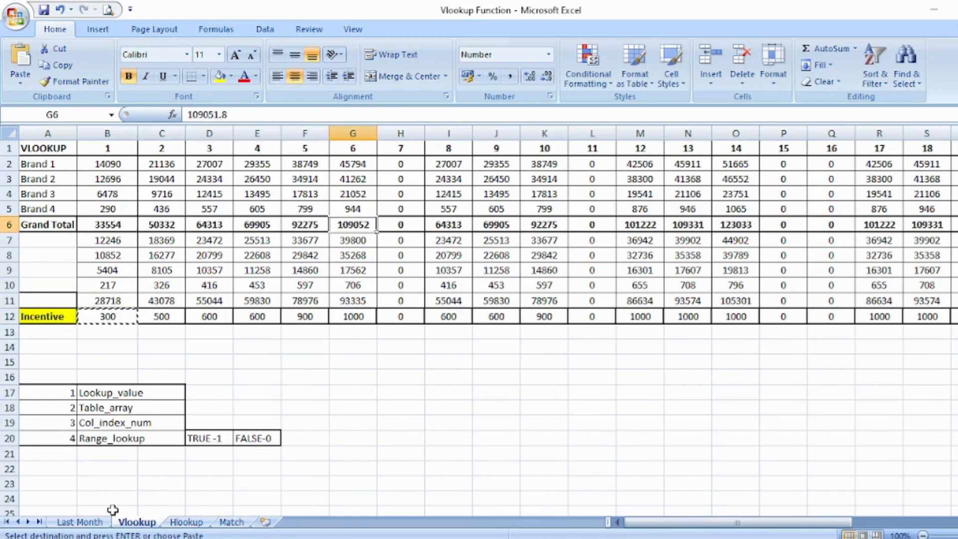
key("Down")
key("Down")
key("Down")
key("Down")
key("Down")
key("Down")
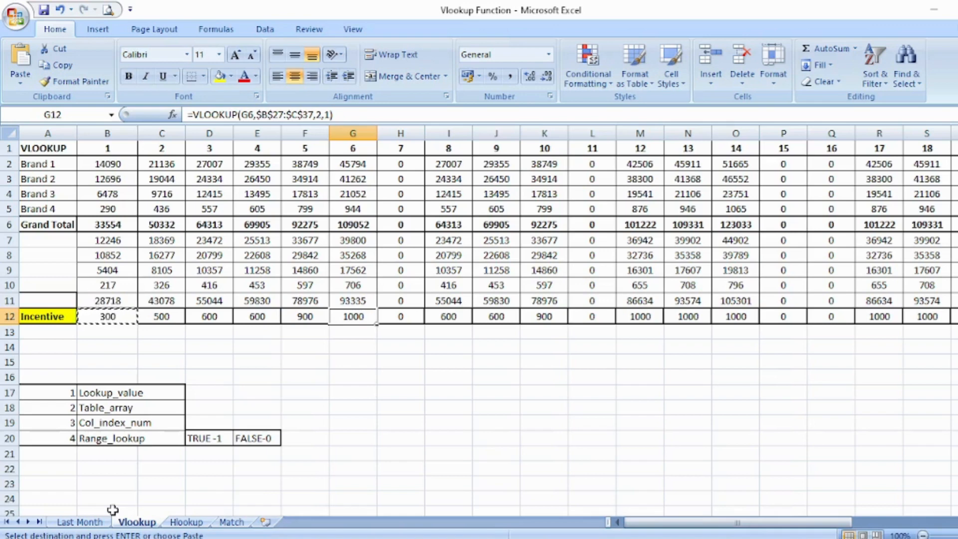
key("Down")
key("Down")
key("Down")
key("Down")
key("Down")
key("Down")
key("Down")
key("Down")
key("Down")
key("Down")
key("Down")
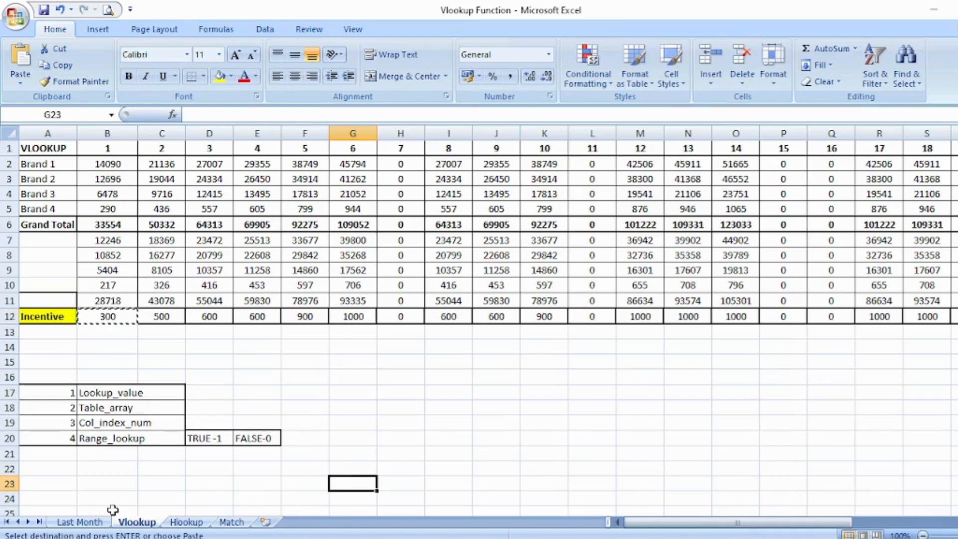
key("Down")
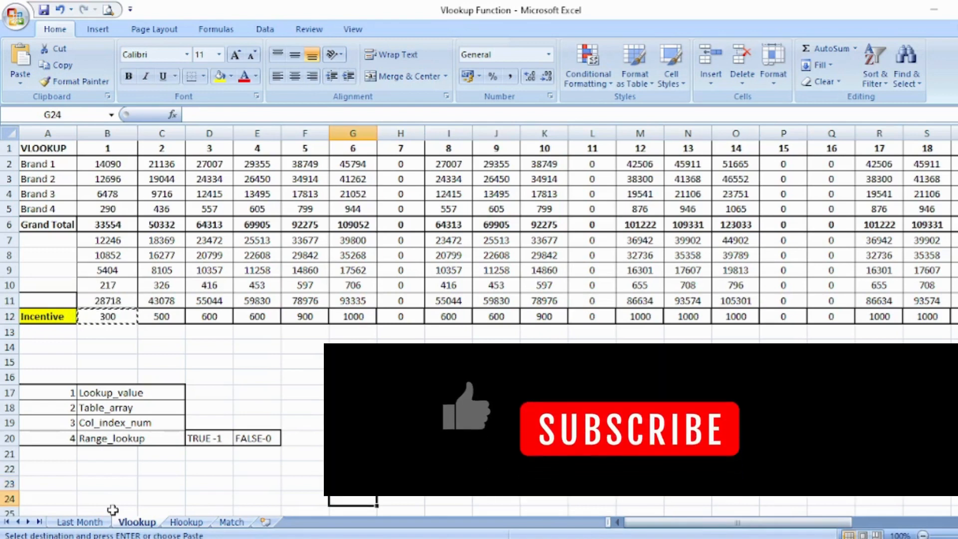